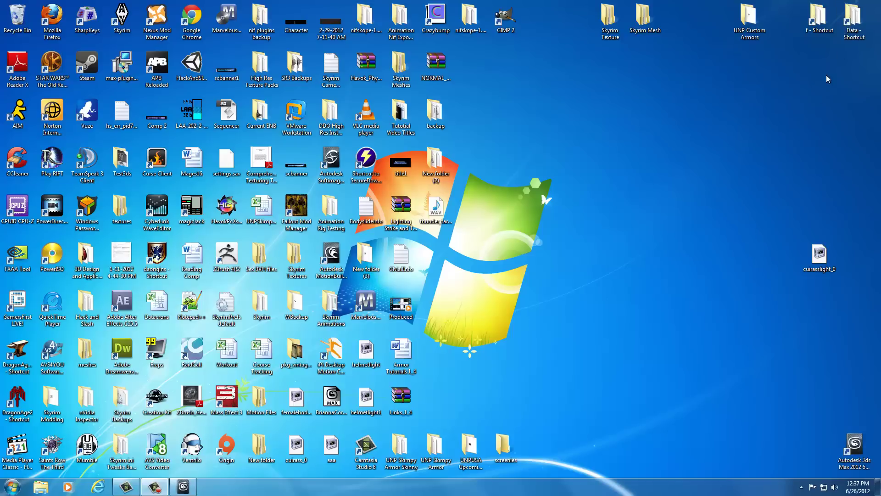
Step: Open the Skyrim Data folder from its desktop shortcut and go to its meshes\armor folder
double_click(854, 24)
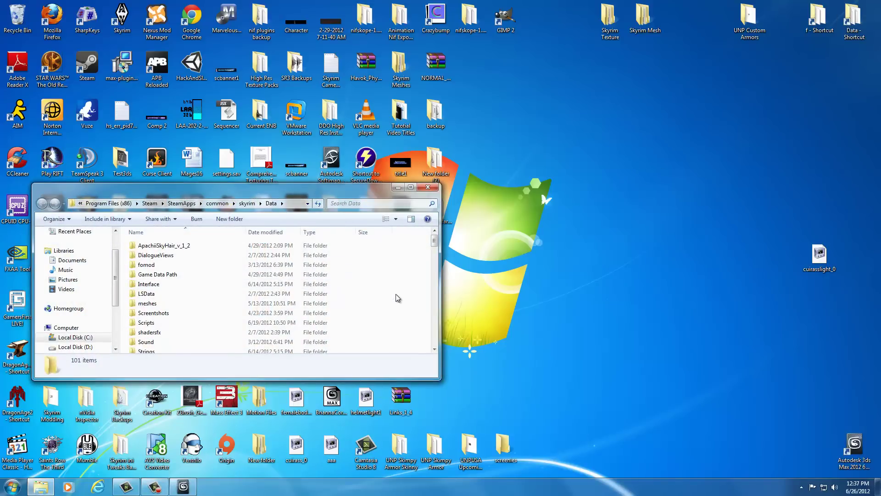
click(156, 306)
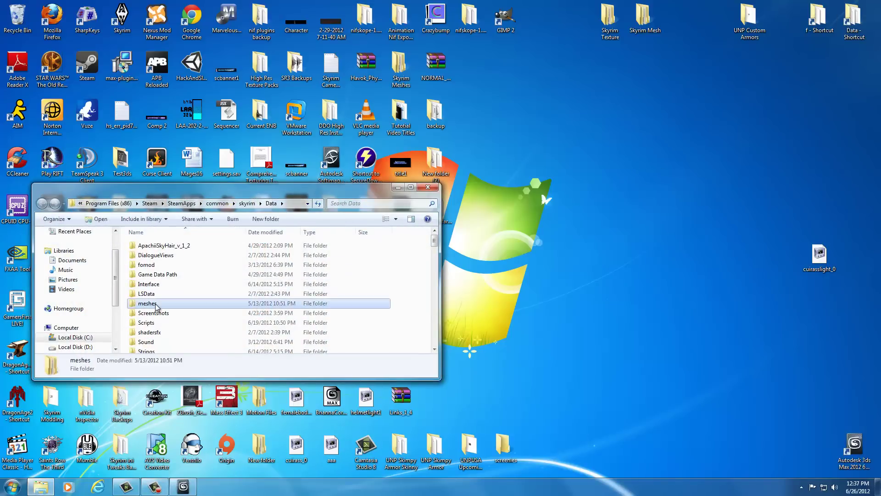
double_click(156, 305)
scroll(157, 294, down, 2)
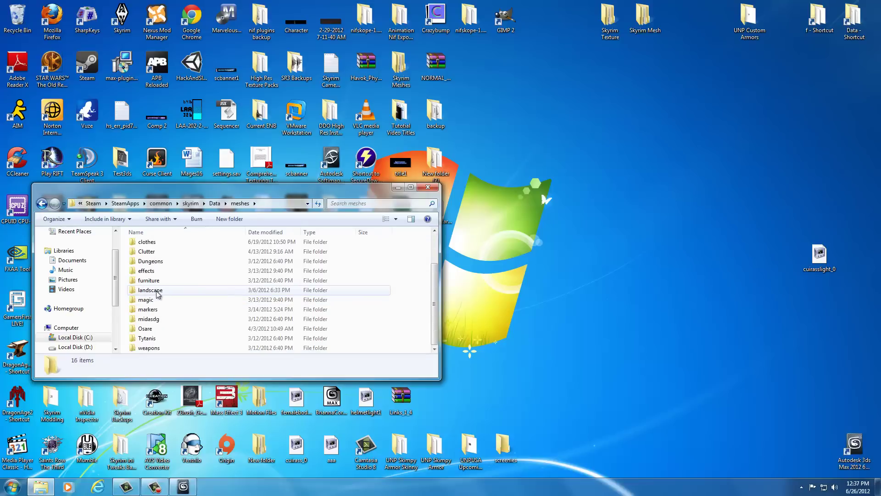
scroll(157, 294, up, 2)
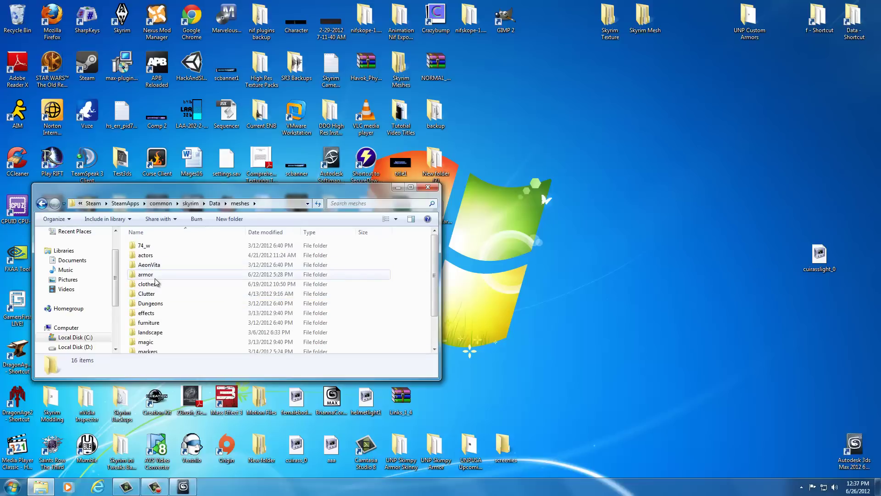
double_click(156, 276)
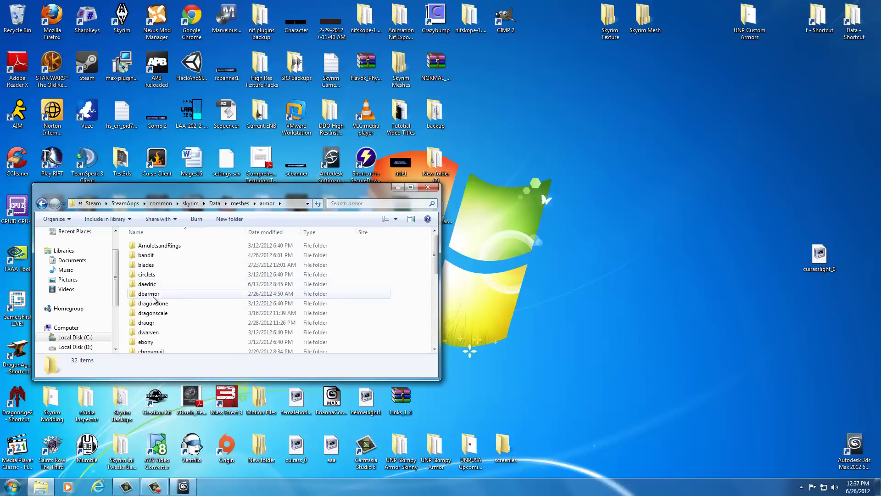
scroll(154, 329, down, 1)
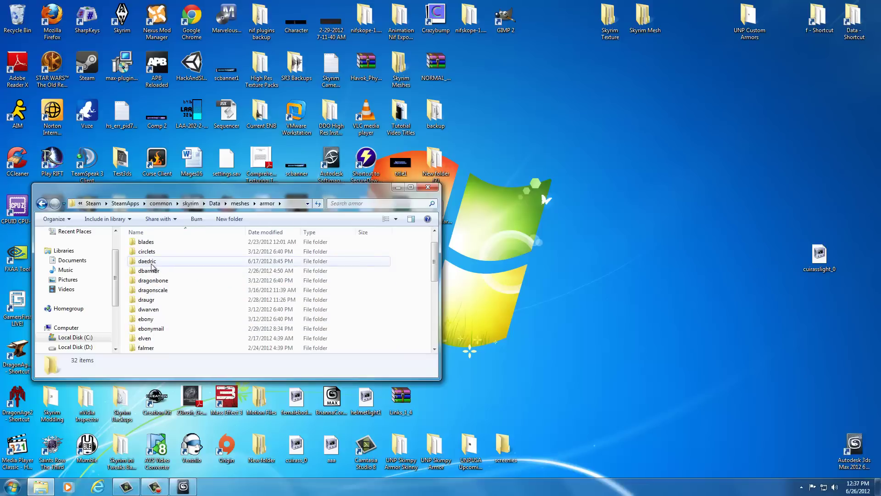
Step: Try to create a new folder named daedric in the armor folder, declining the merge and deleting the new folder
right_click(400, 264)
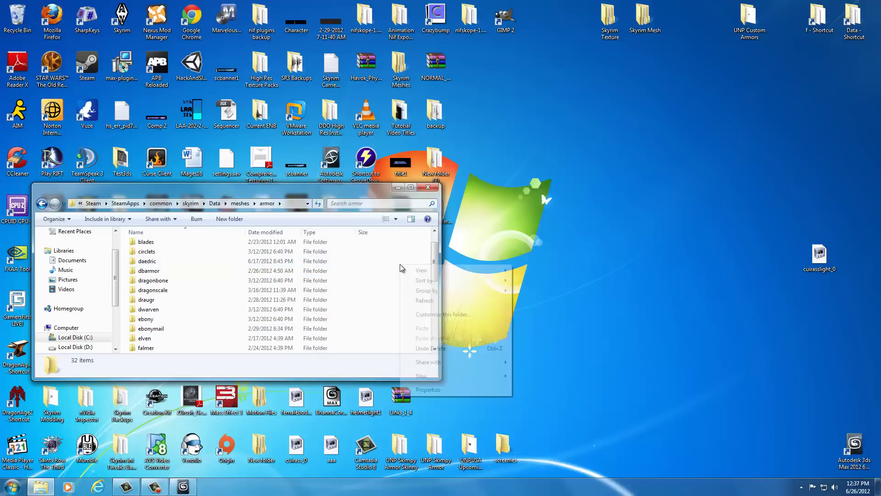
mouse_move(420, 378)
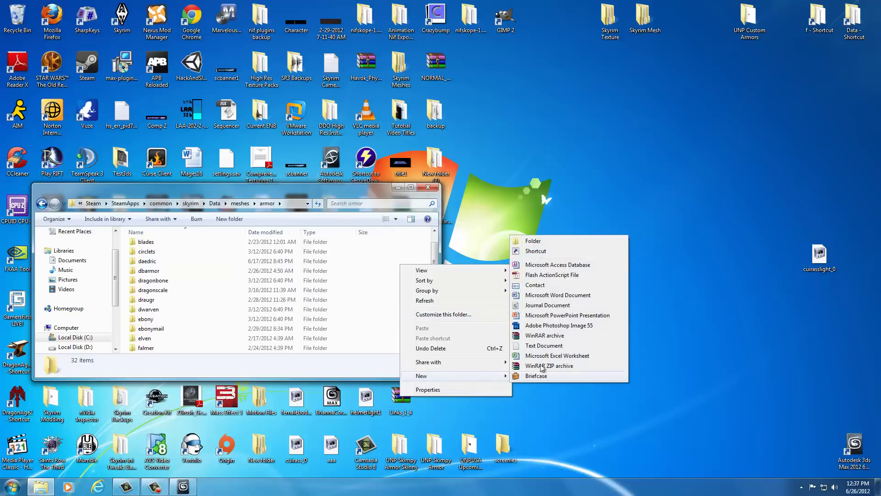
click(528, 241)
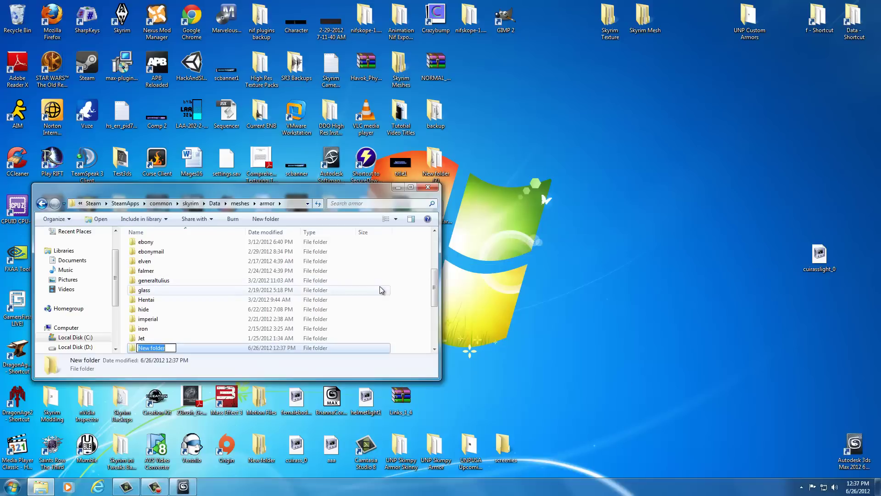
text(daedric)
click(409, 345)
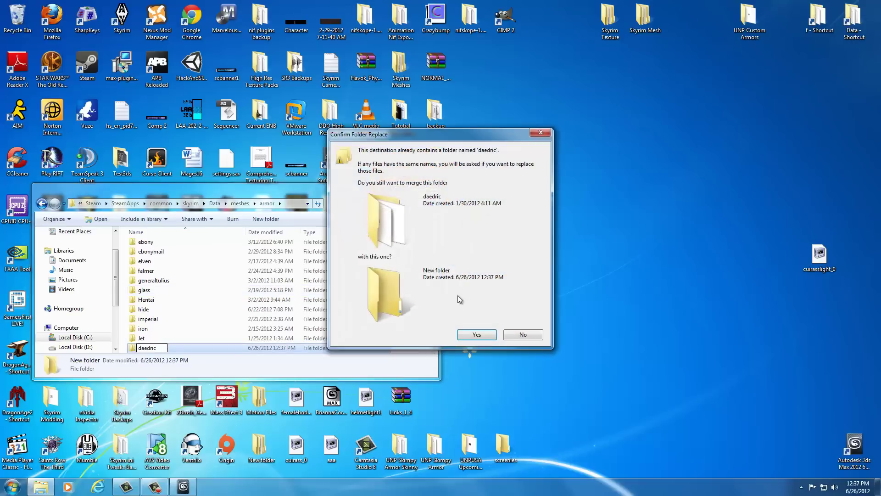
click(522, 335)
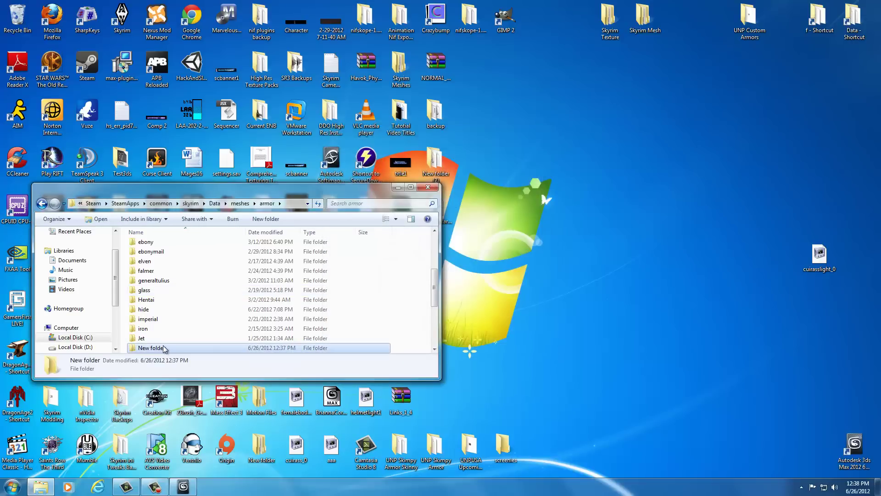
key(Delete)
click(476, 280)
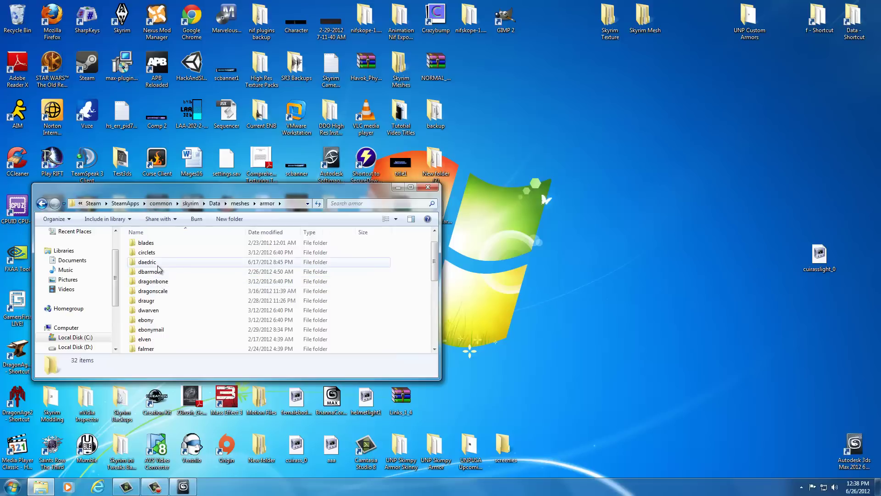
Step: Open the existing daedric folder and examine the names of the NIF mesh files it contains
double_click(158, 263)
scroll(168, 290, down, 3)
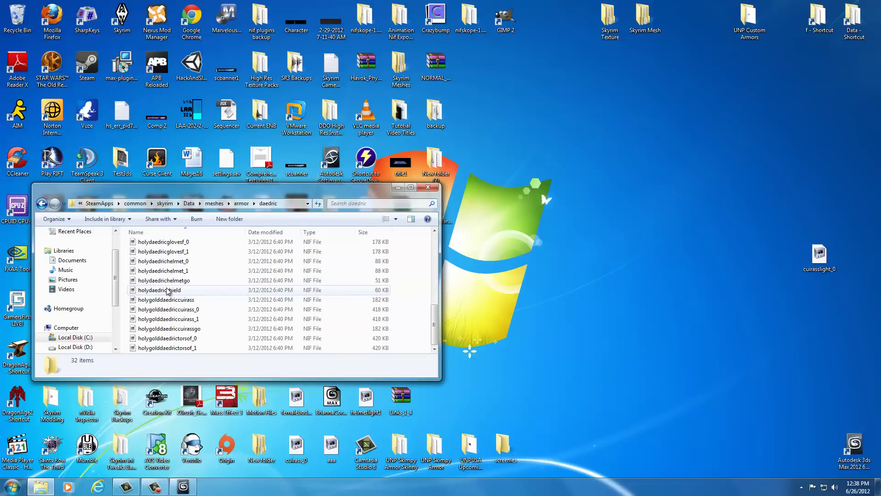
scroll(168, 291, up, 5)
scroll(167, 291, down, 4)
scroll(167, 291, up, 5)
scroll(168, 291, down, 4)
scroll(170, 292, up, 5)
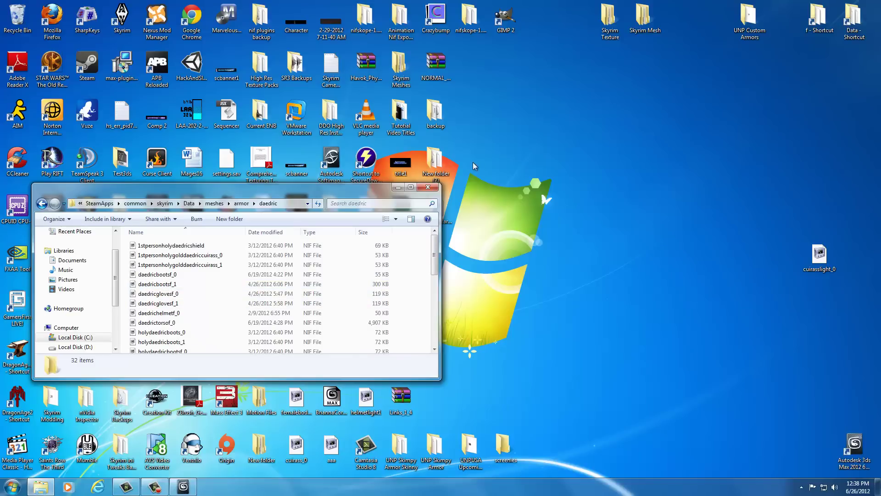
scroll(217, 281, down, 2)
scroll(216, 282, up, 2)
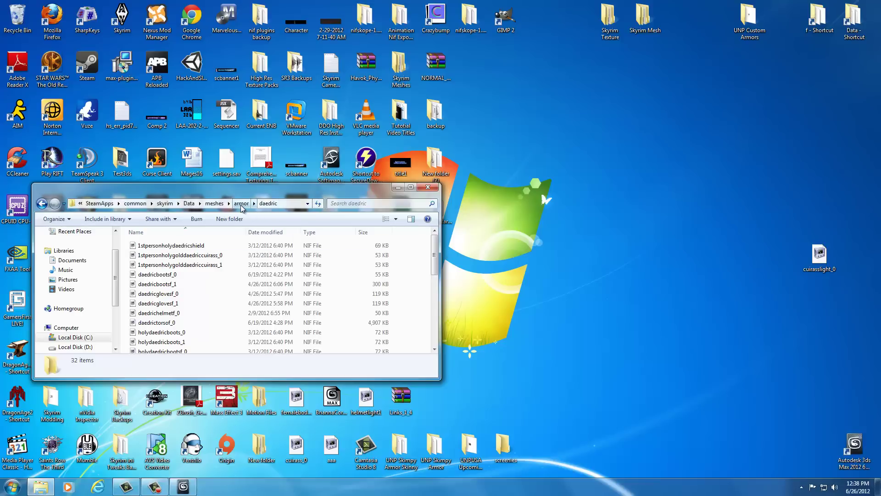
Step: Put a shortcut to the daedric armor folder on the desktop beside "f - Shortcut" and close the folder window
click(42, 204)
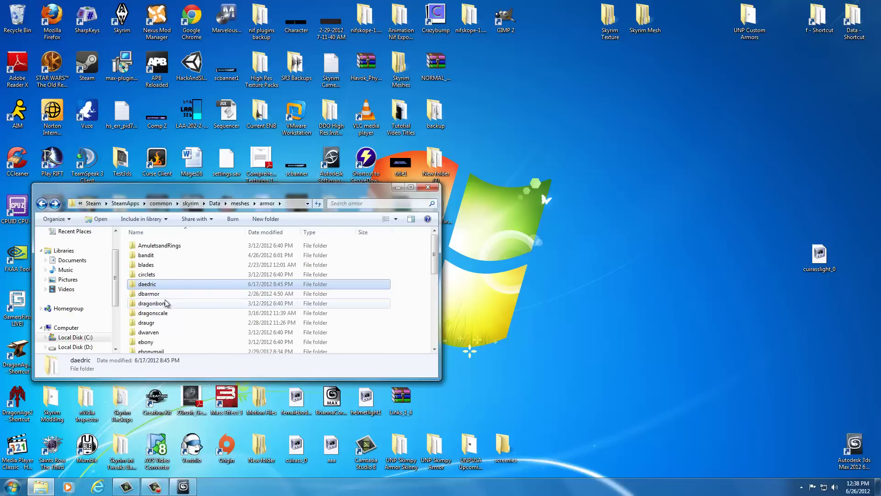
right_click(150, 287)
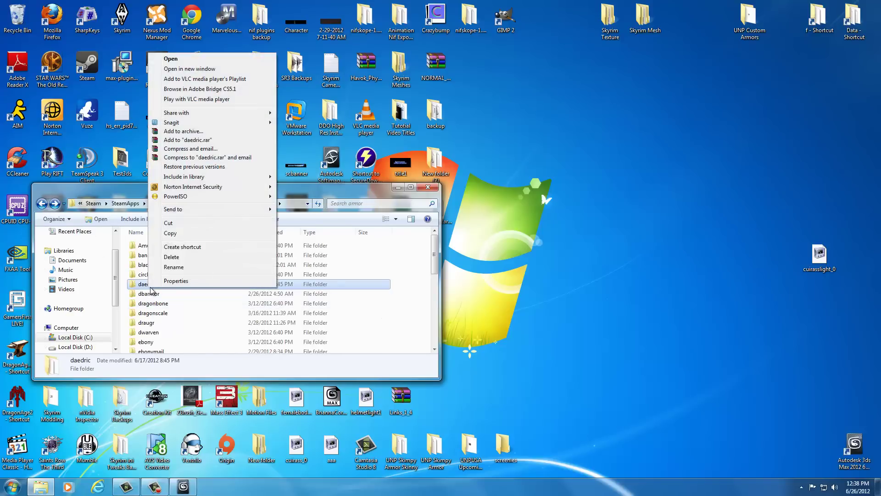
click(180, 248)
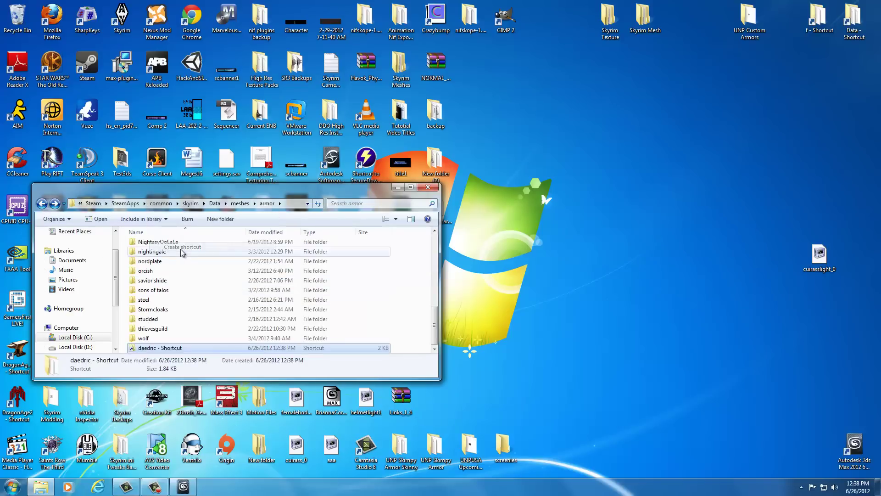
drag(146, 353, 699, 108)
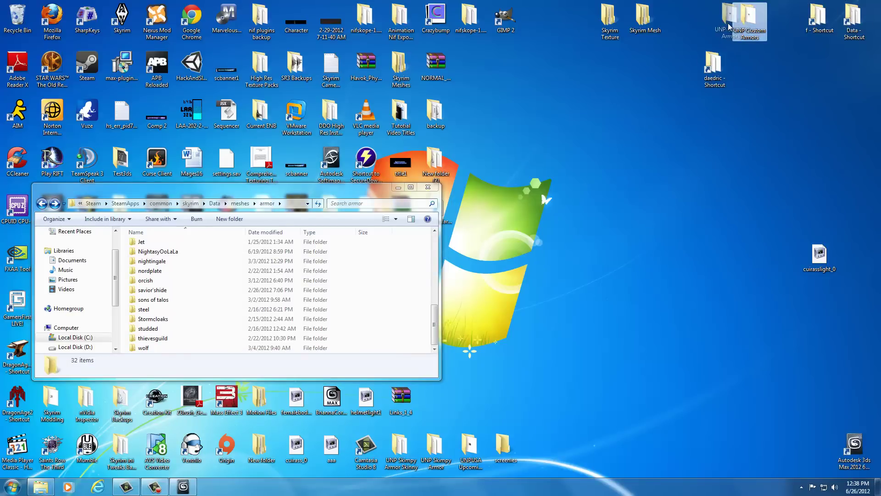
drag(714, 67, 785, 19)
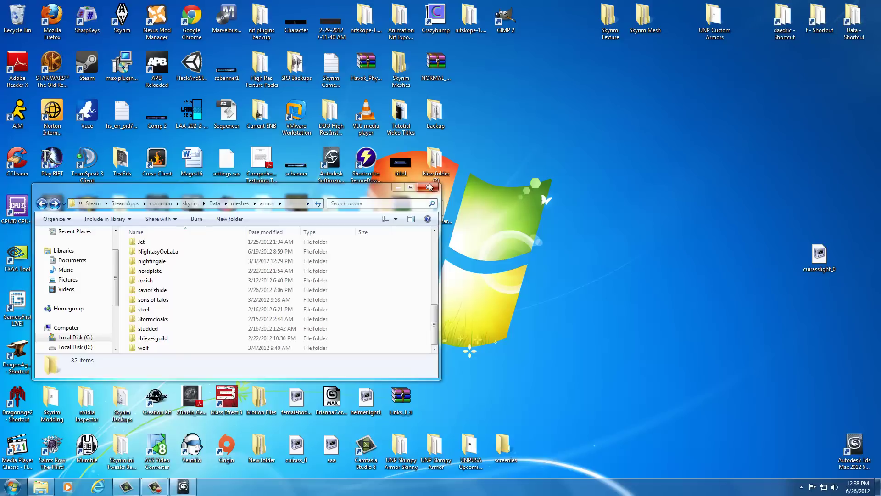
click(719, 81)
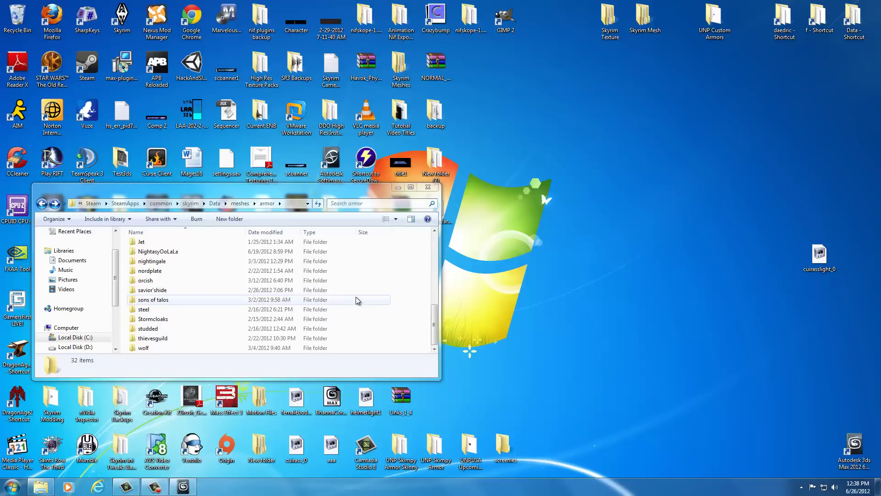
drag(335, 191, 281, 199)
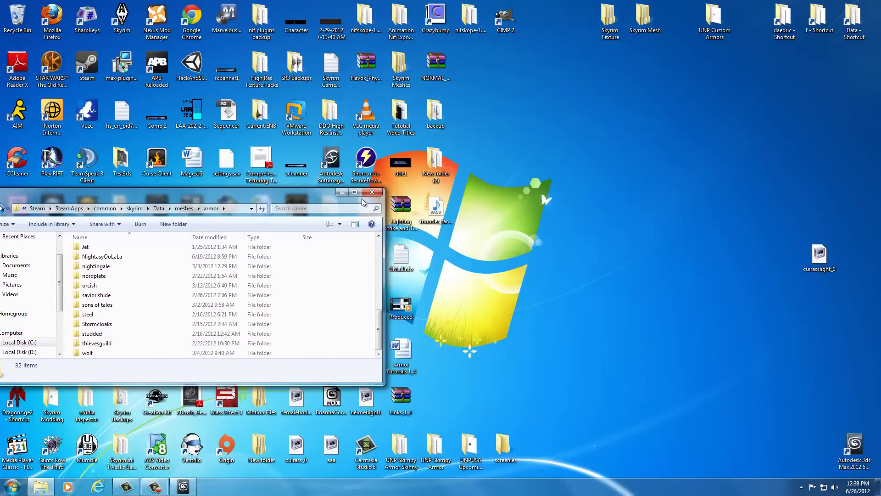
drag(313, 193, 356, 175)
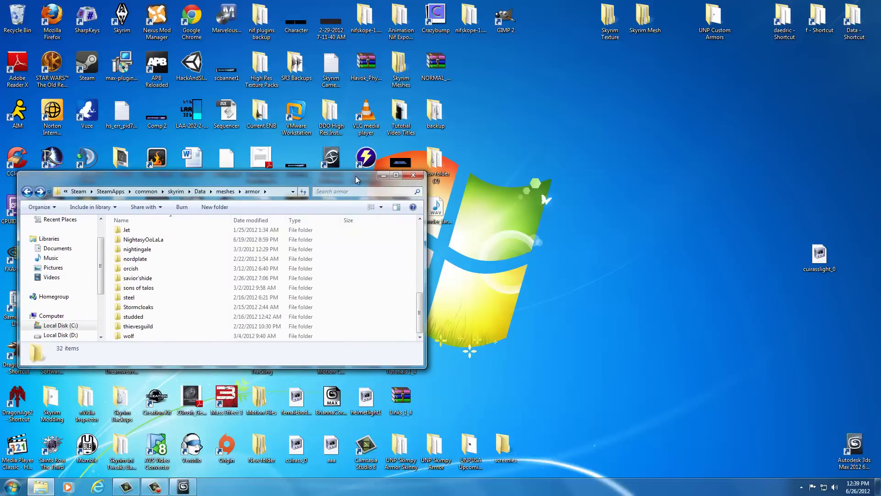
click(415, 175)
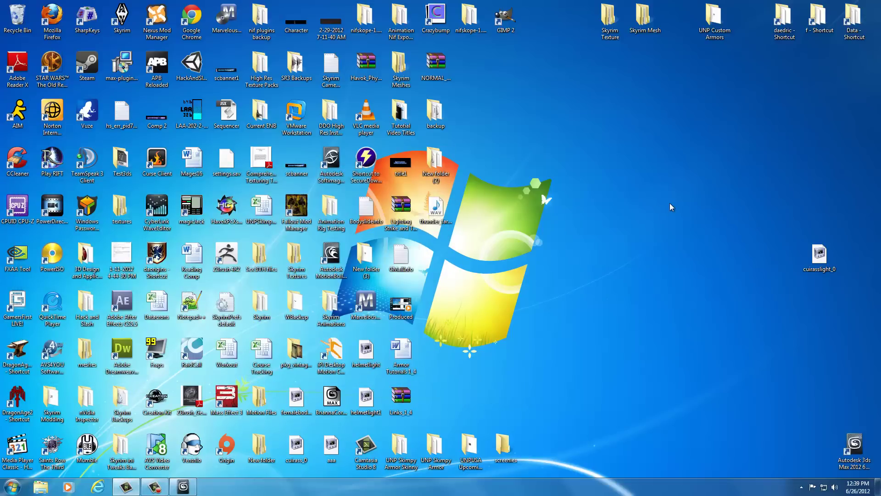
Step: Create a folder named daedric in UNP Custom Armors\data\meshes\armor
double_click(712, 27)
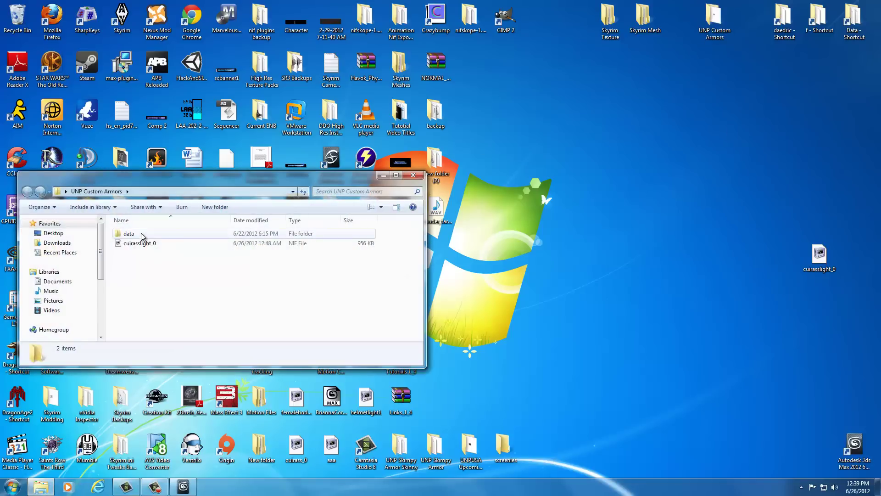
double_click(141, 233)
double_click(141, 233)
double_click(142, 233)
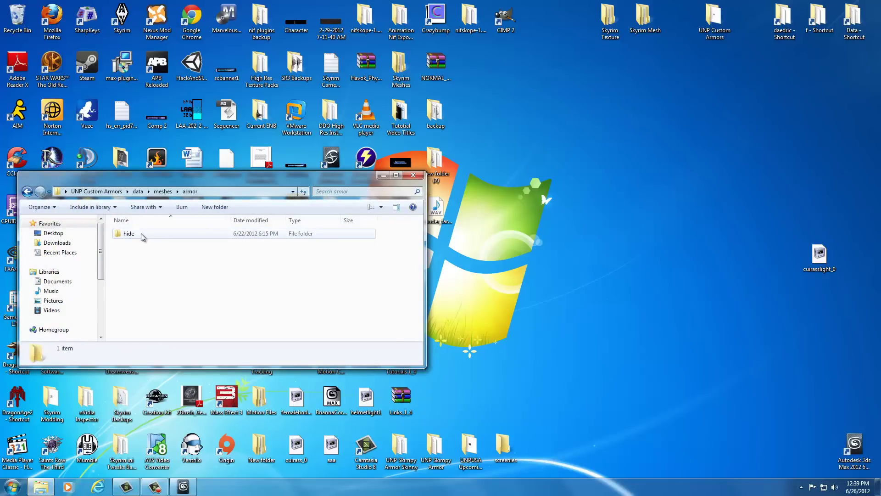
right_click(142, 246)
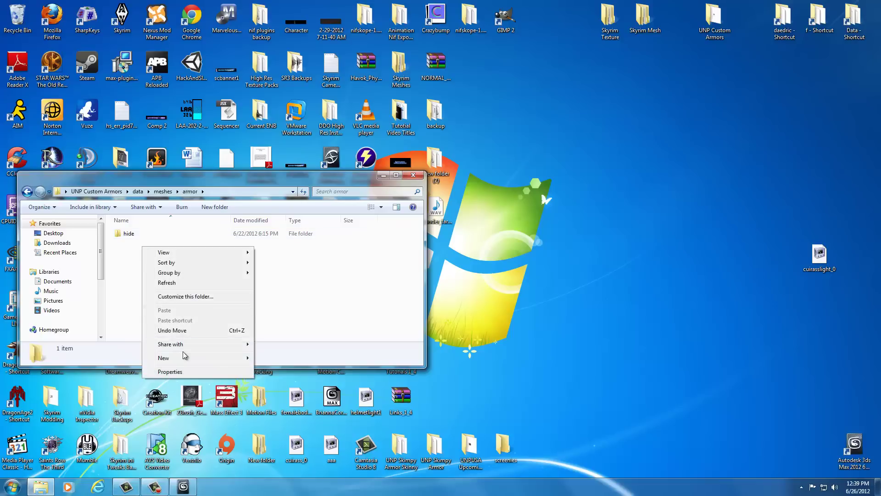
mouse_move(183, 360)
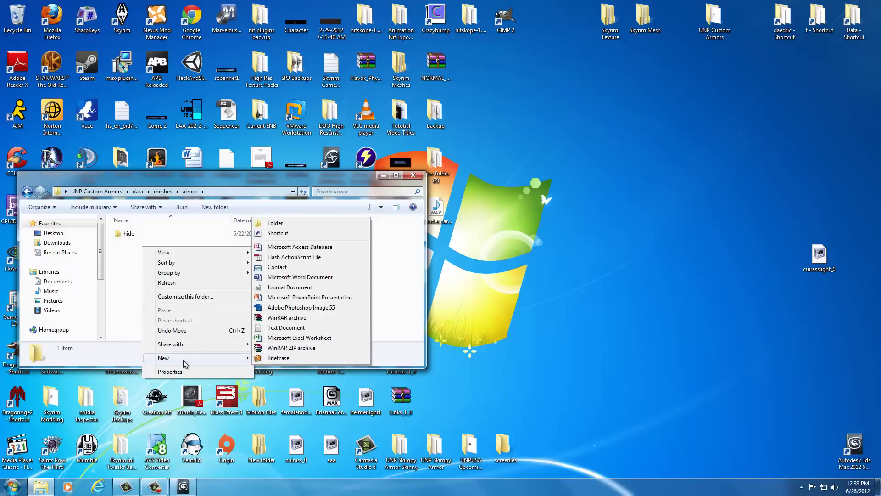
click(285, 224)
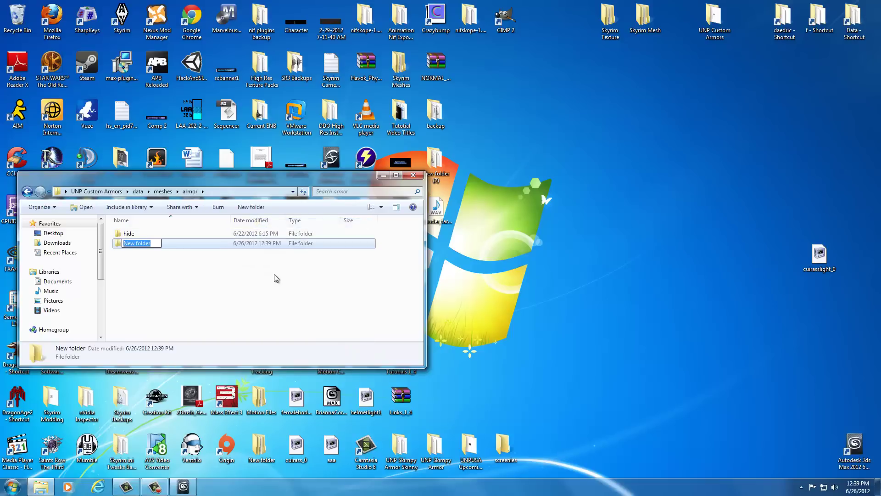
text(daedric)
key(Return)
click(274, 276)
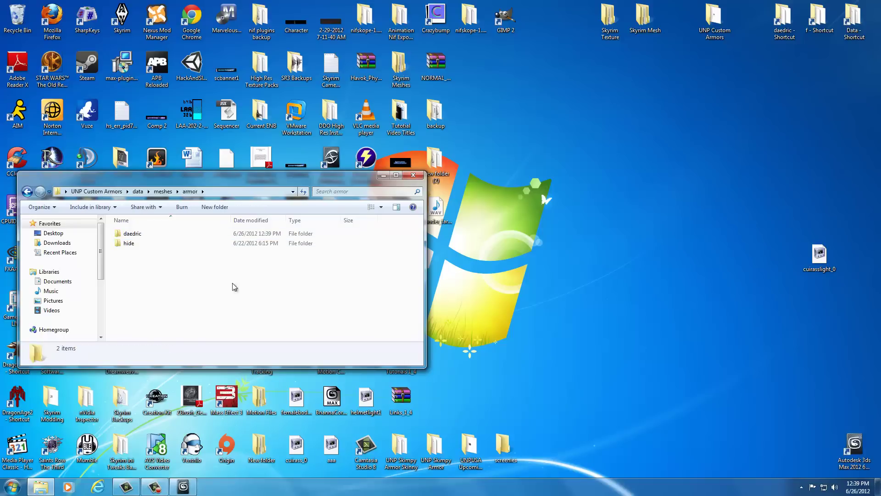
Step: Create a folder named Test1 inside the new daedric folder and move the window clear of the main block of desktop icons
double_click(145, 236)
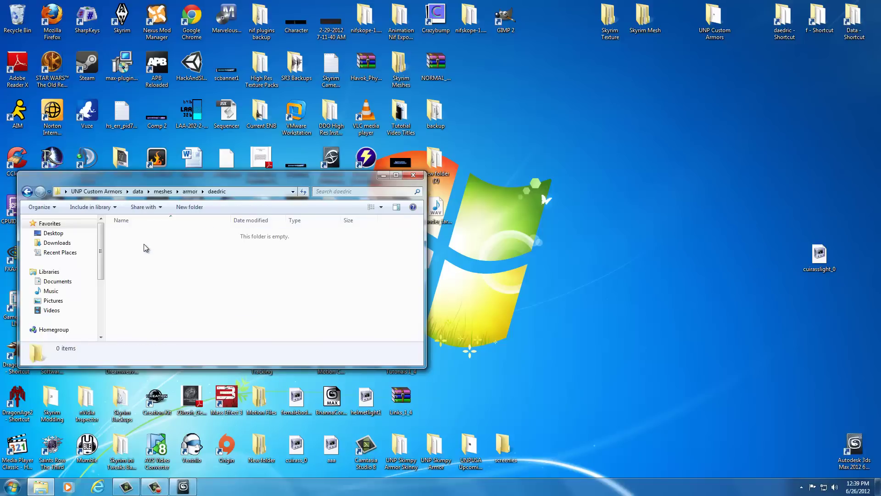
right_click(144, 244)
mouse_move(177, 356)
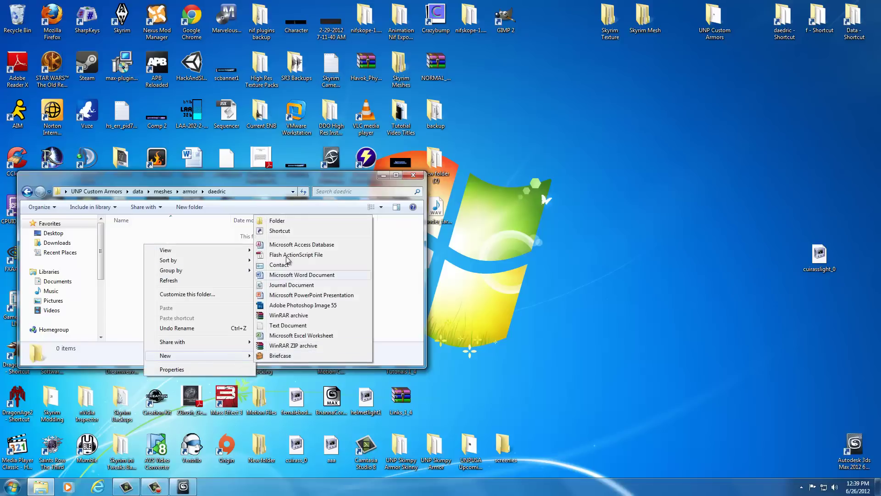
click(278, 221)
text(Te)
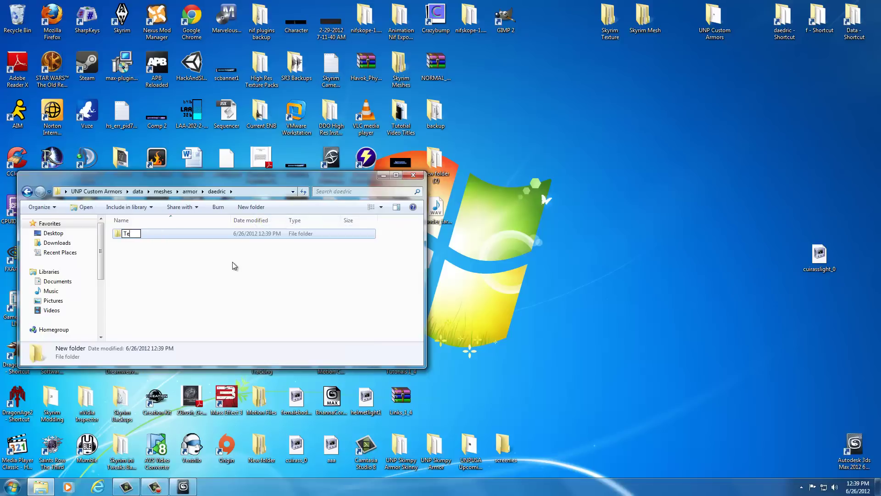
text(st1)
click(235, 266)
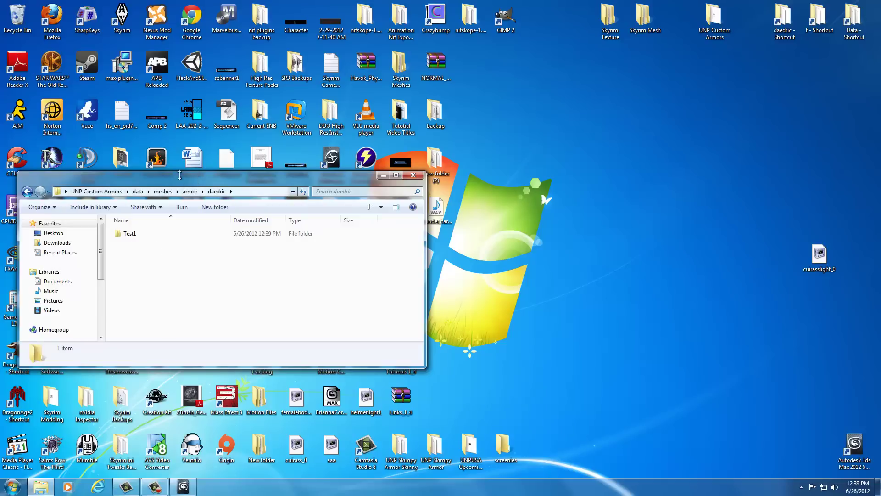
drag(175, 183, 605, 181)
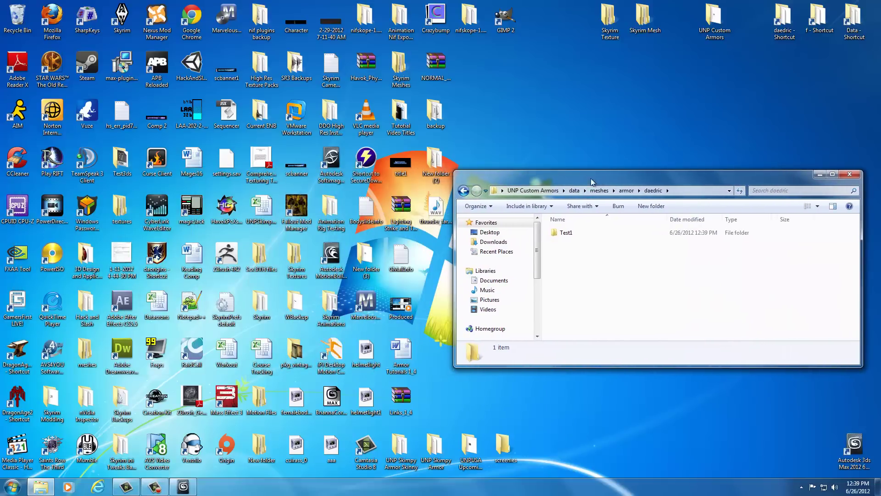
Step: Open Skyrim Mesh\meshes\armor\daedric in a second folder window placed beside the custom daedric folder
double_click(645, 19)
drag(555, 189, 113, 186)
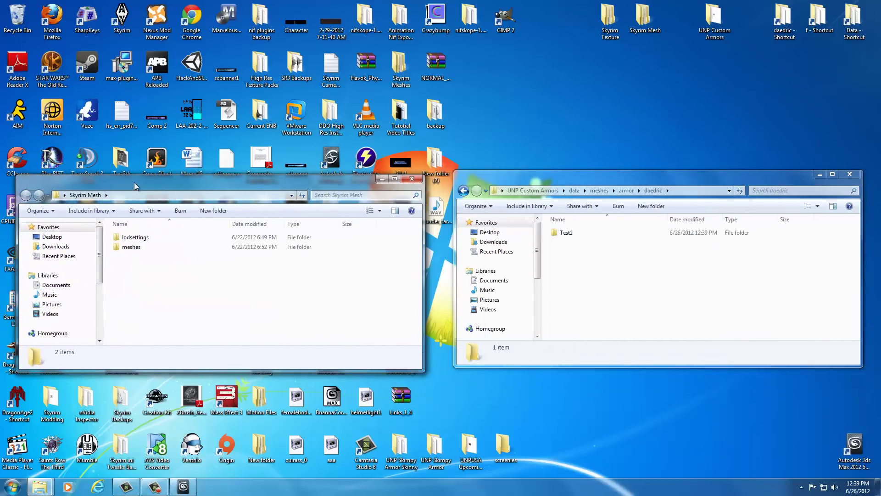
double_click(137, 250)
double_click(135, 266)
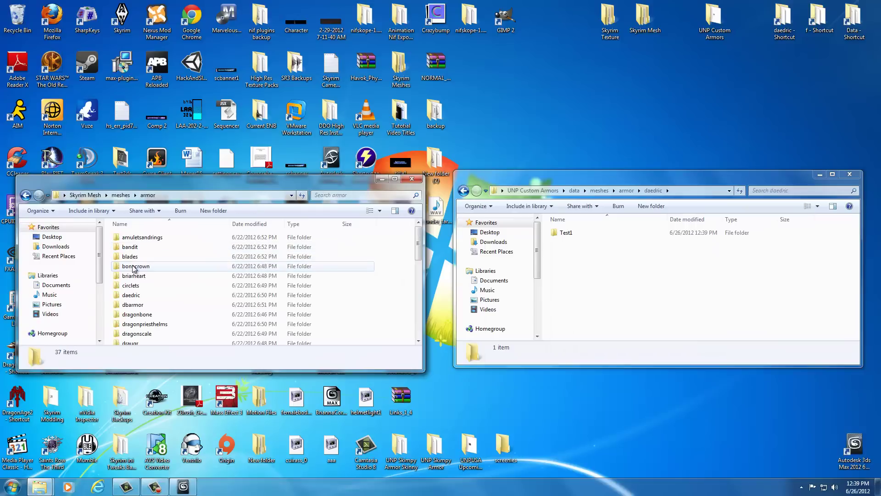
double_click(131, 295)
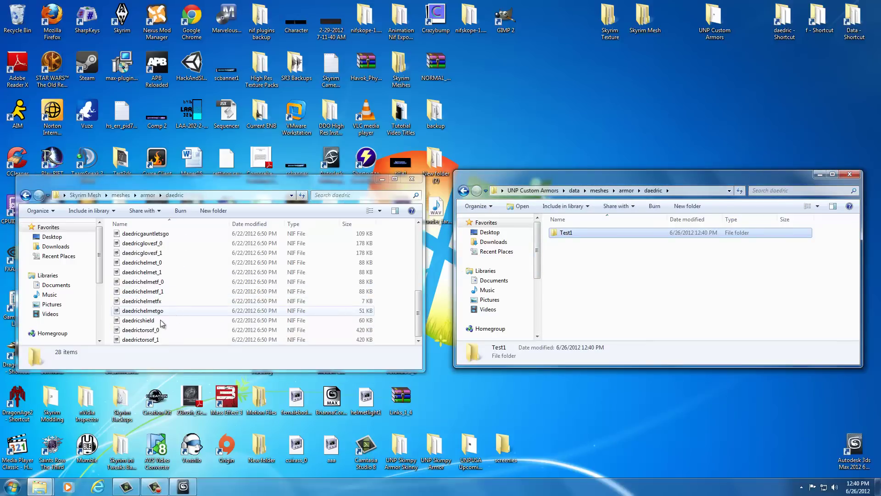
Step: Copy daedrictorsof_0 and daedrictorsof_1 from the Skyrim Mesh daedric folder into the UNP Custom Armors daedric folder
click(146, 331)
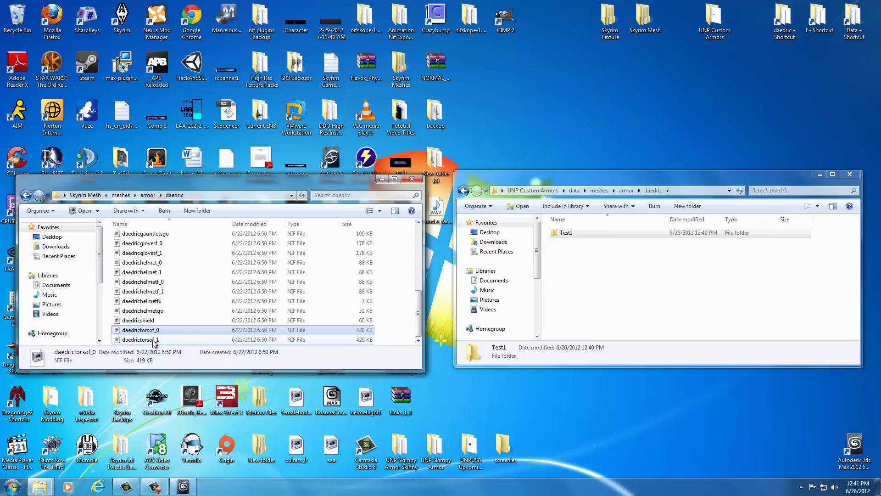
shift+click(155, 342)
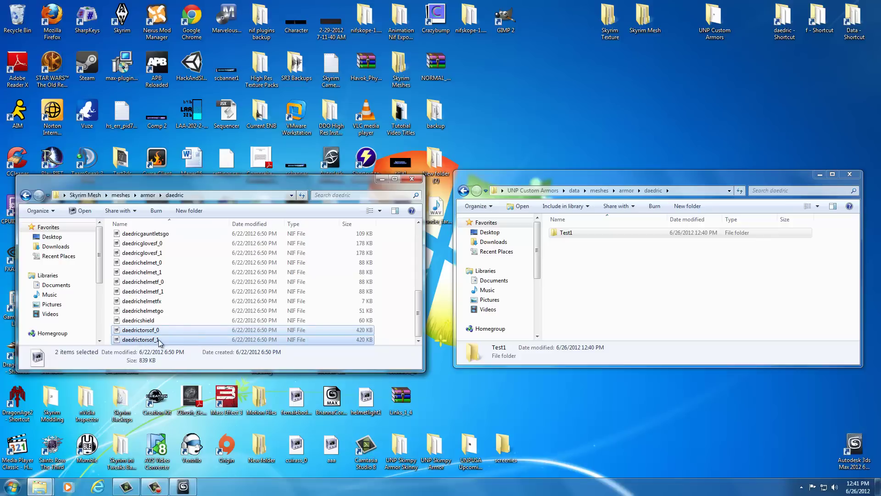
click(581, 273)
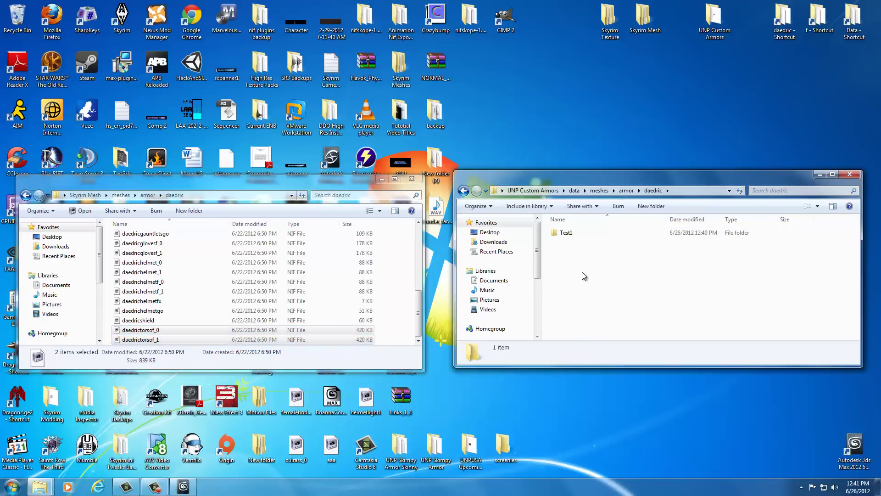
key(ctrl+v)
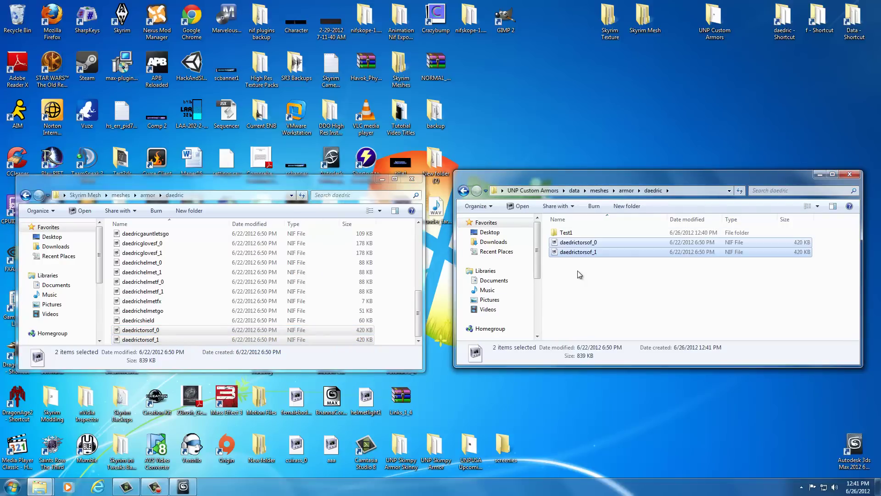
Step: Paste the same two daedrictorsof NIF files into the Test1 folder and close both folder windows
double_click(572, 235)
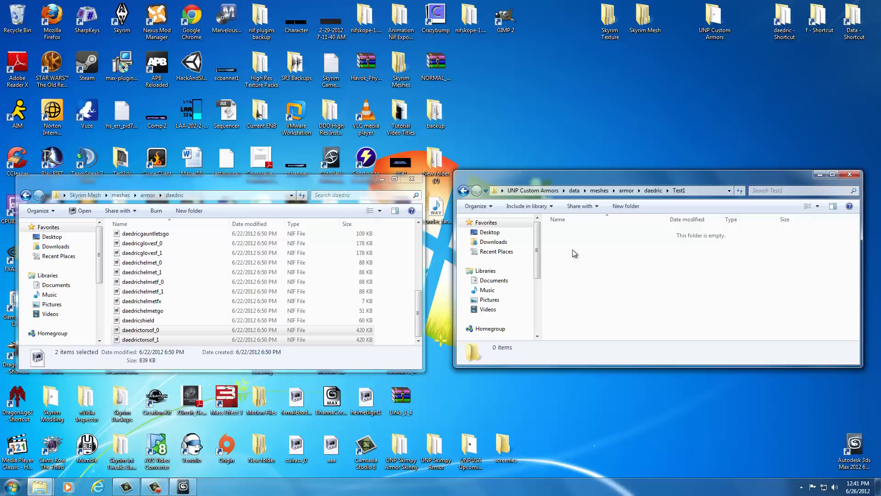
key(ctrl+v)
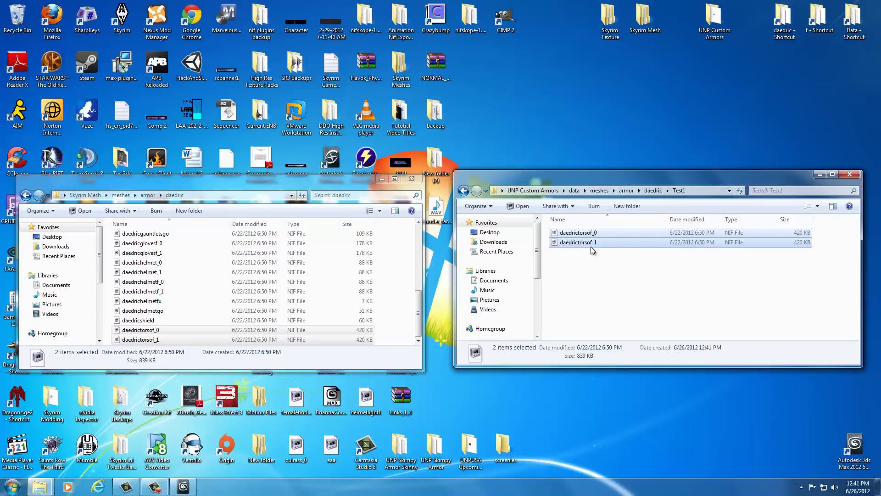
click(593, 265)
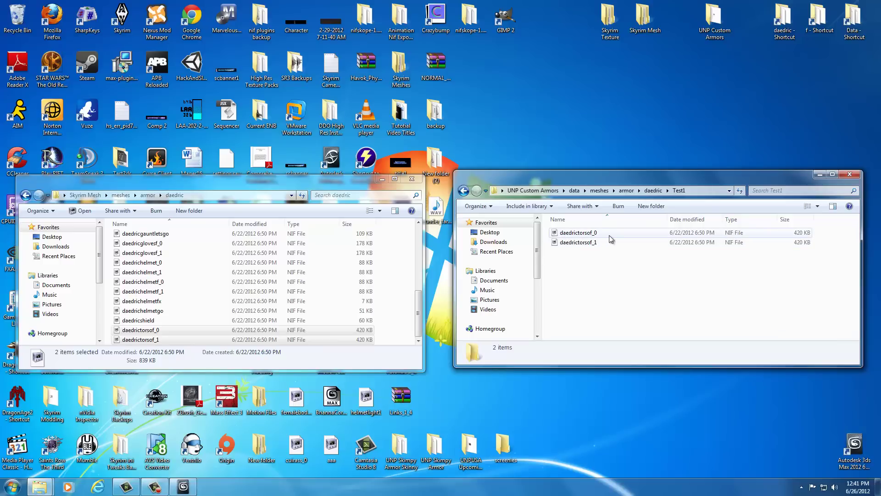
click(413, 180)
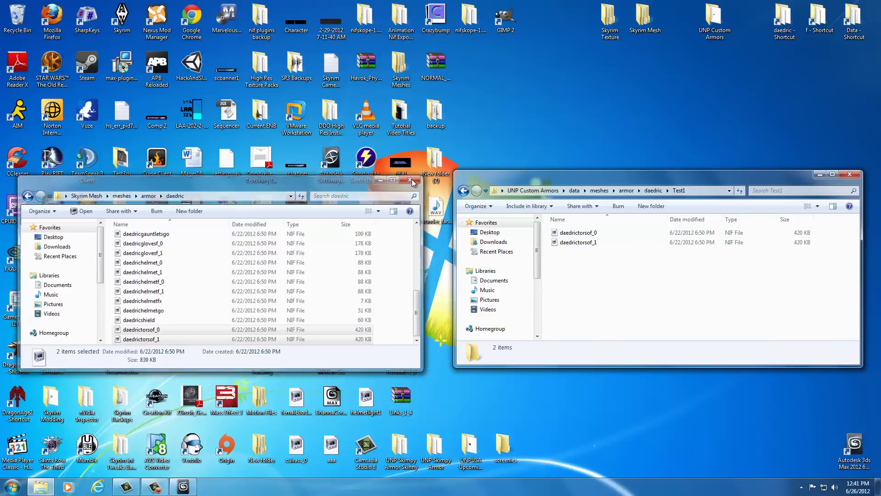
click(849, 175)
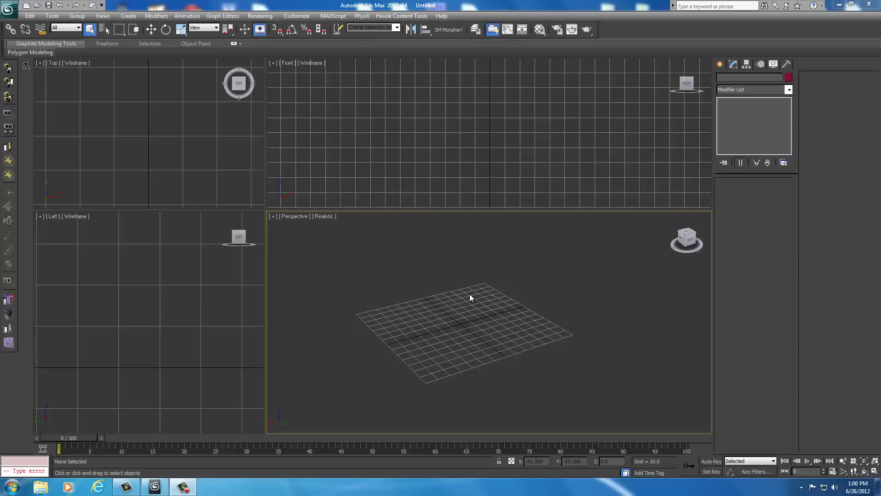
Step: In 3ds Max, start a file import and browse to UNP Custom Armors\data\meshes\Base Body Mesh
click(8, 10)
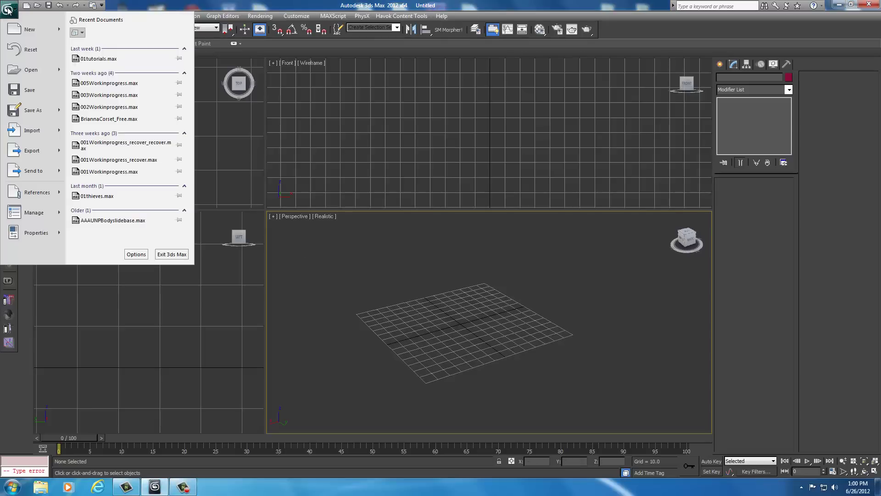
click(32, 132)
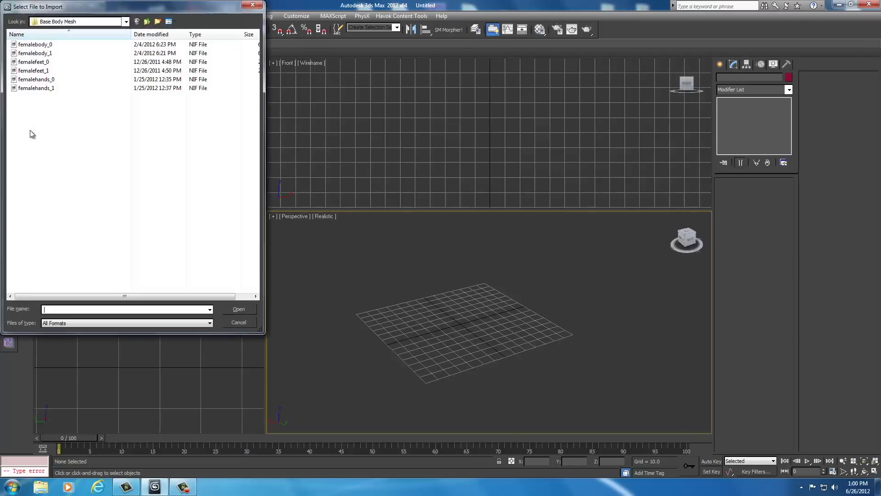
click(126, 21)
scroll(55, 91, up, 1)
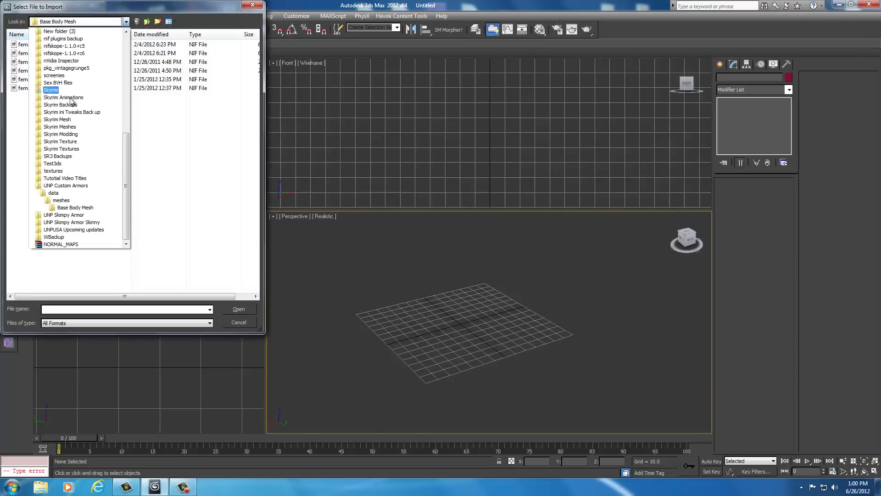
click(59, 186)
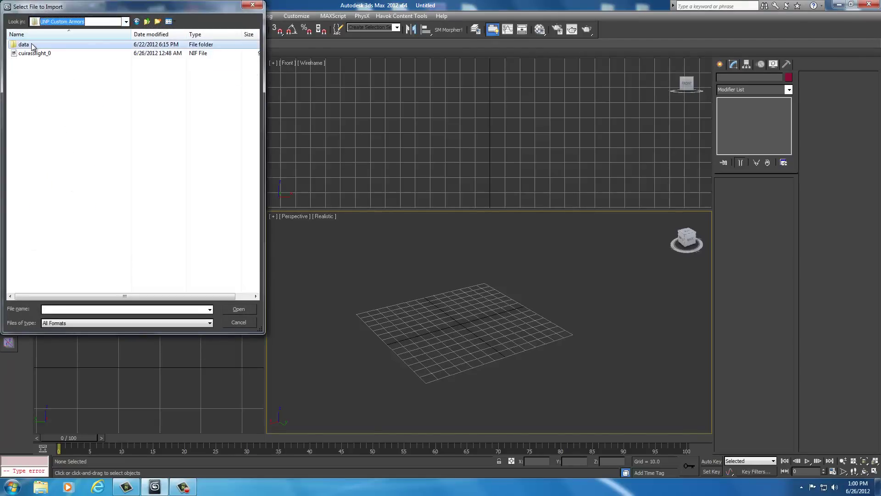
double_click(32, 44)
double_click(32, 44)
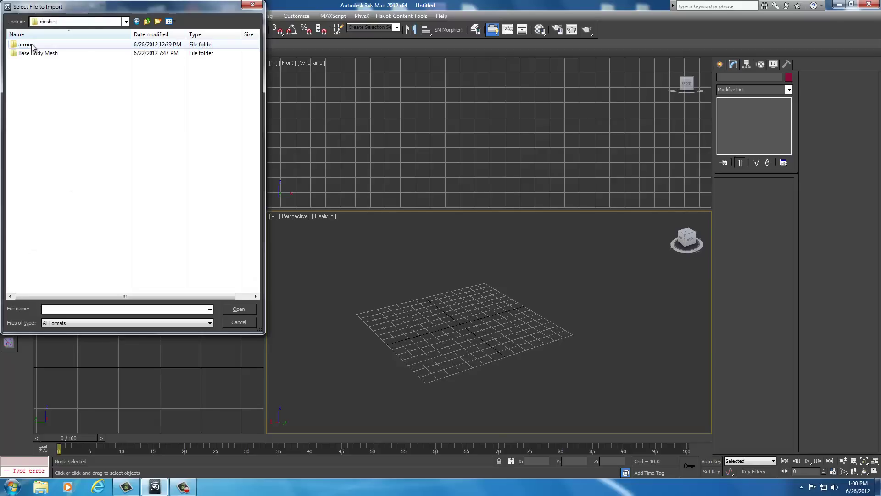
double_click(31, 54)
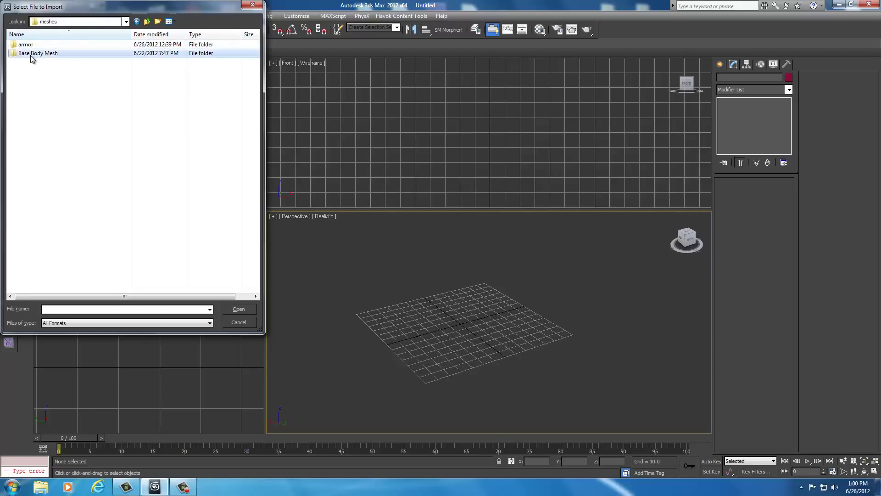
Step: Import femalebody_0 with the Skyrim NIF options, including the skin modifier and skeleton
click(34, 46)
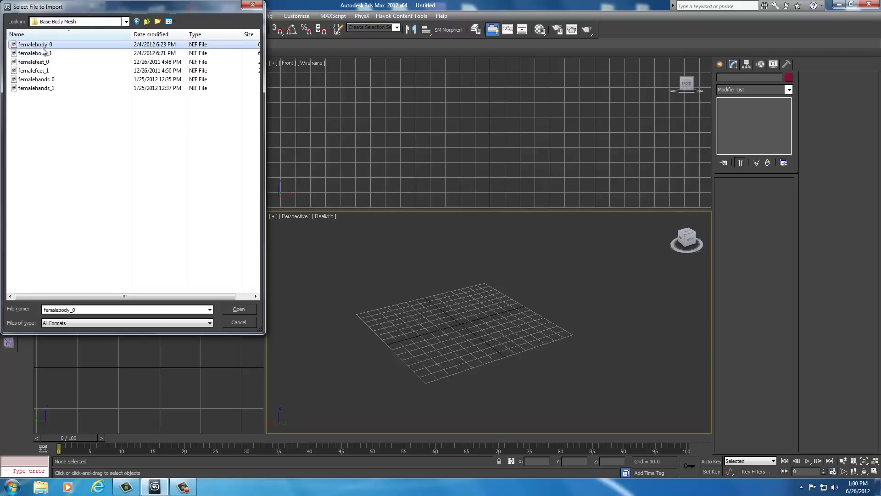
click(230, 308)
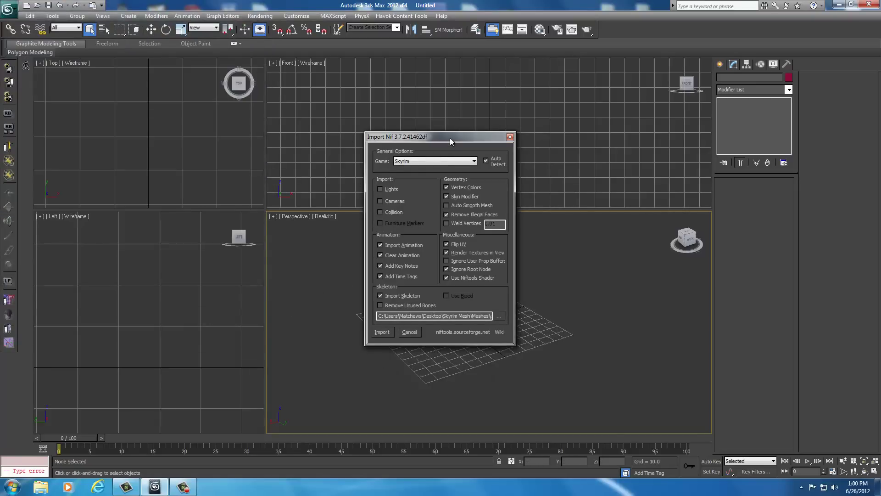
drag(449, 138, 320, 136)
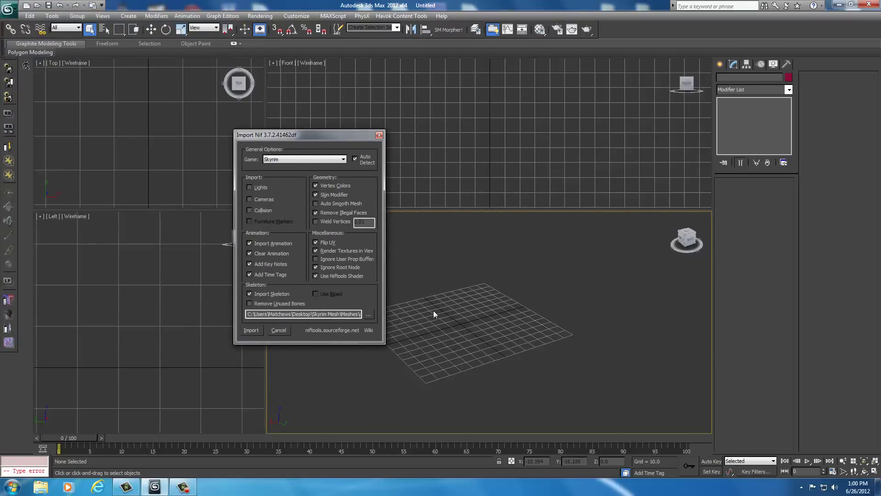
click(255, 331)
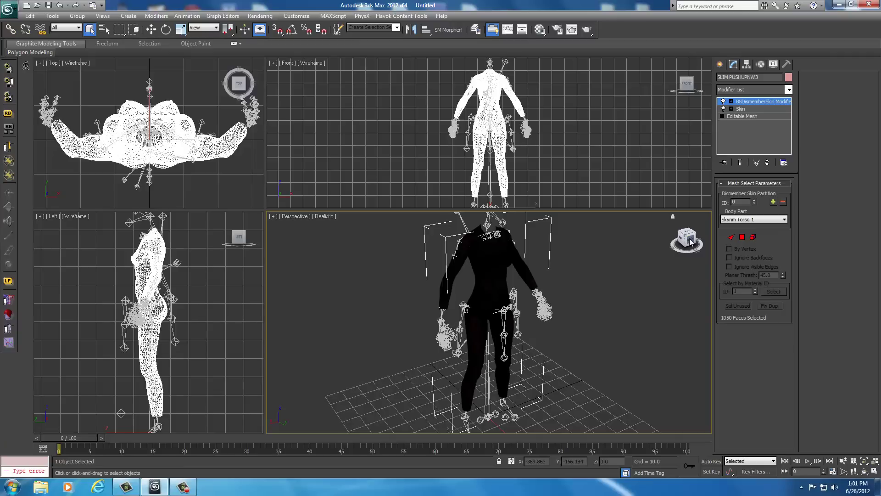
Step: Hide everything except the imported female body mesh and freeze the body
mouse_move(691, 242)
mouse_down()
mouse_move(659, 238)
mouse_move(679, 242)
mouse_up()
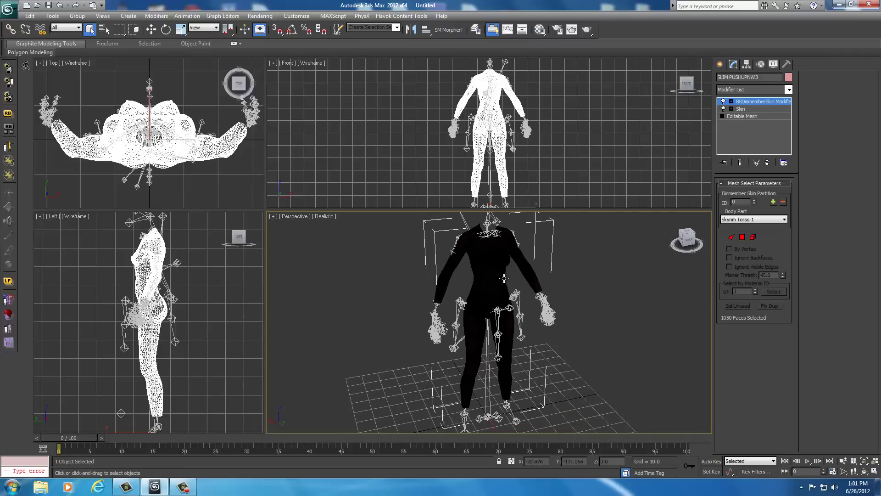
click(632, 283)
click(487, 279)
right_click(487, 283)
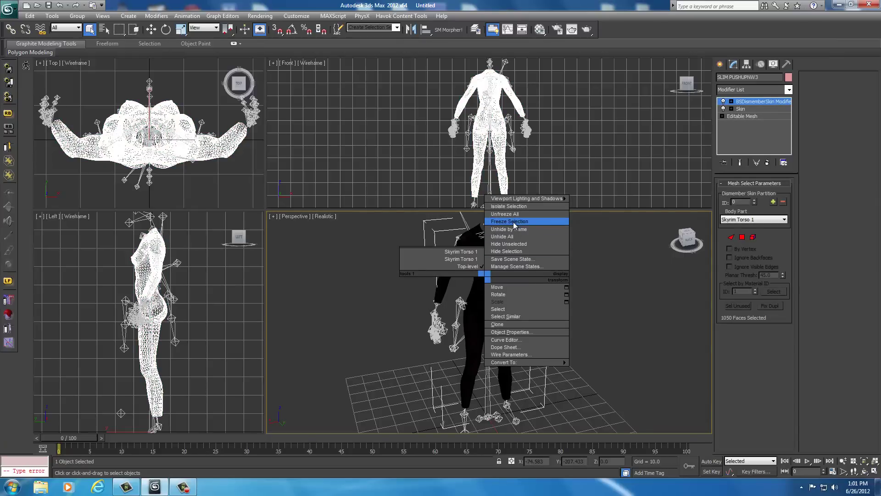
click(513, 245)
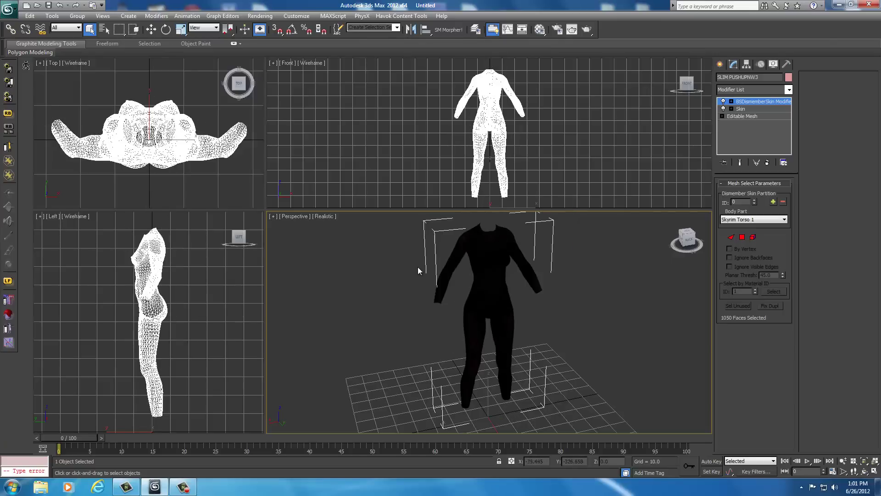
right_click(485, 279)
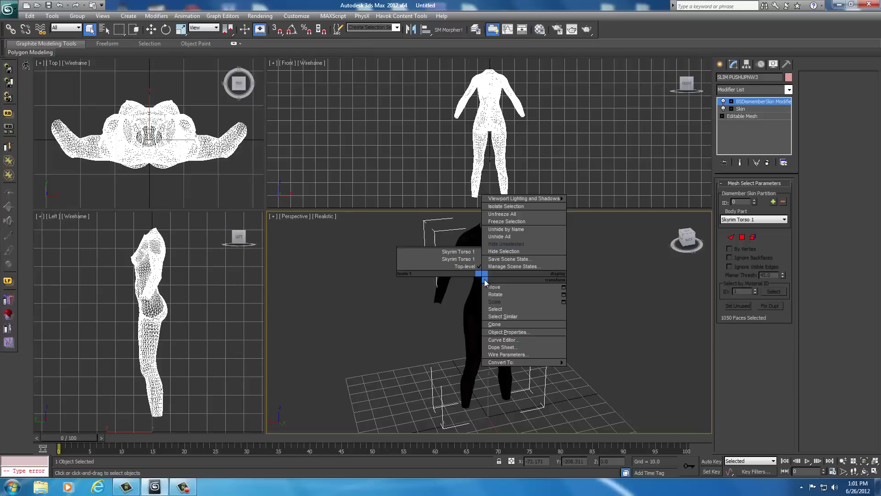
click(513, 222)
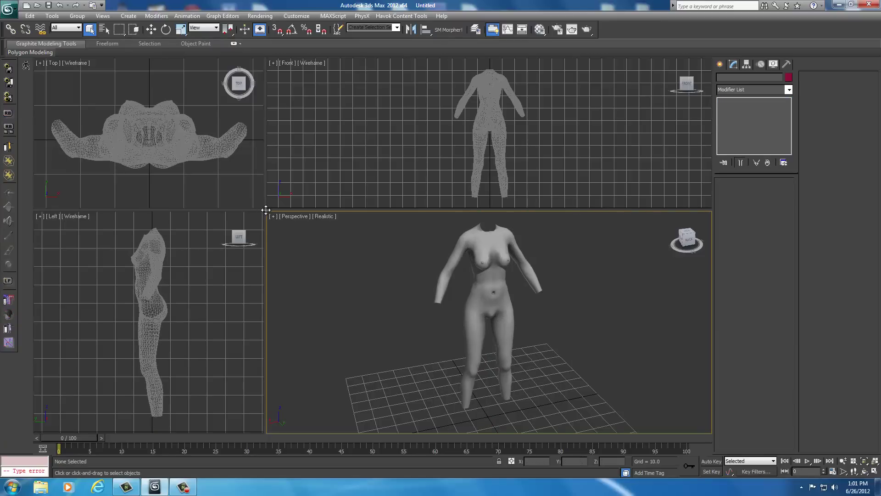
Step: Enlarge the Top and Left viewports and reframe the body in them, leaving empty grid space in front of it
drag(266, 210, 426, 230)
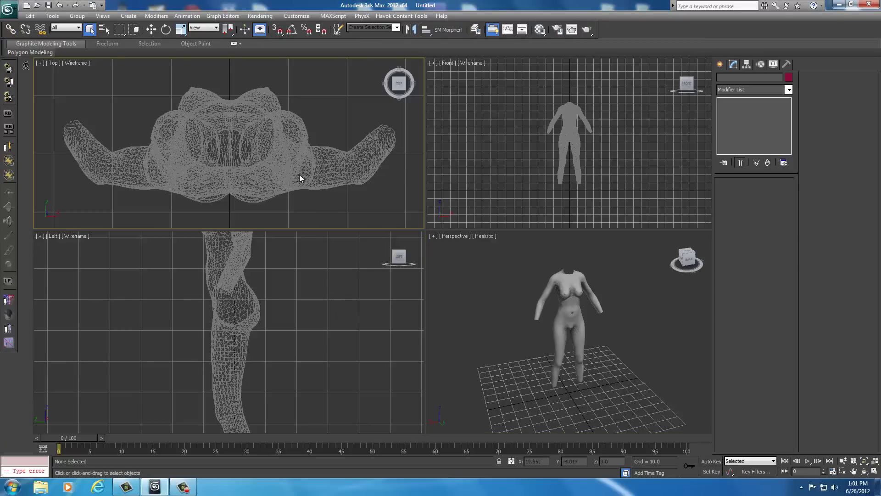
scroll(298, 178, down, 3)
scroll(299, 178, down, 3)
scroll(299, 178, up, 1)
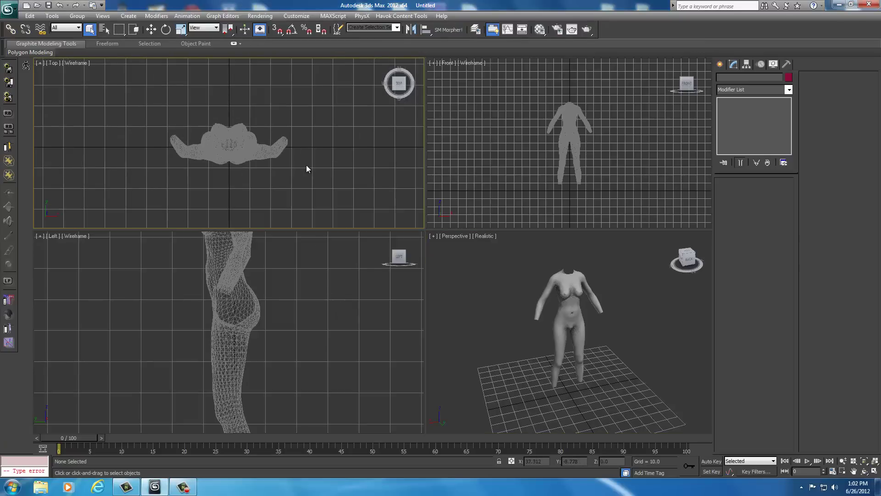
scroll(306, 167, down, 1)
middle_drag(306, 170, 308, 208)
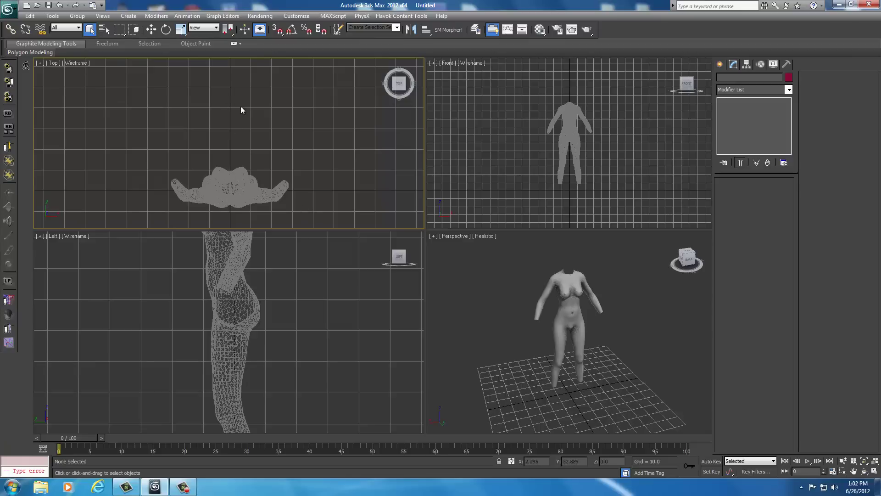
scroll(266, 311, down, 5)
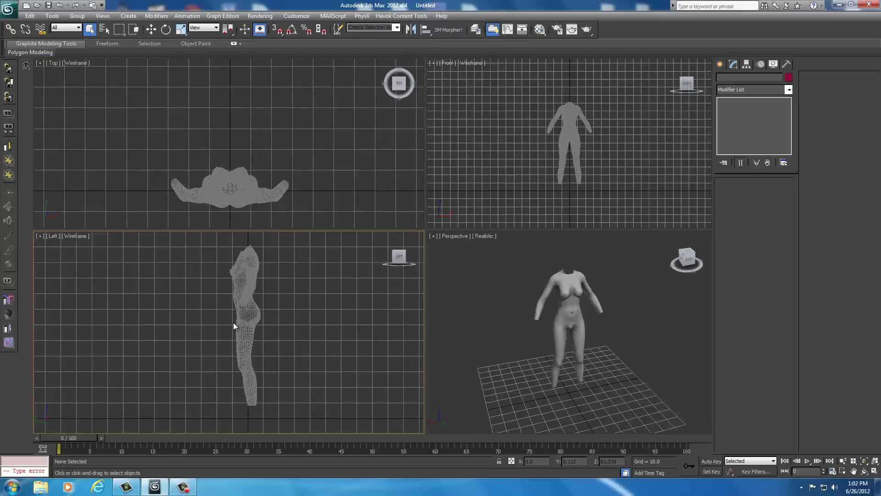
middle_drag(233, 322, 329, 317)
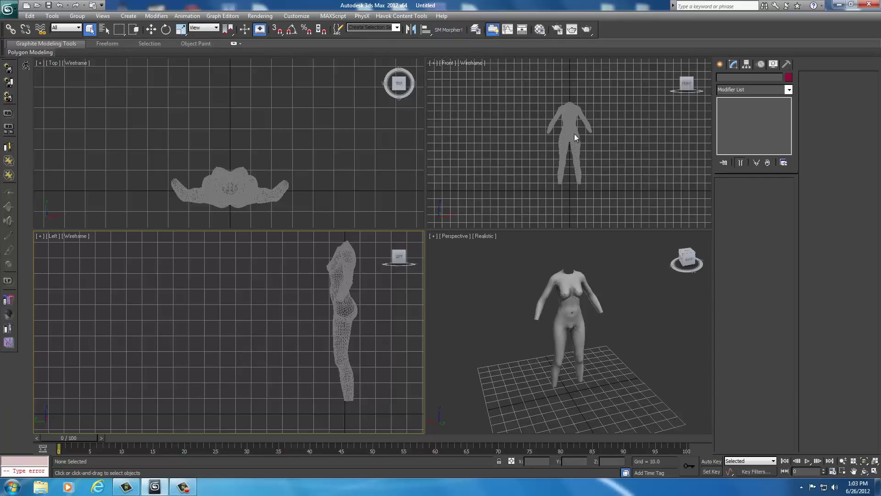
Step: Create a cylinder in front of the body, about 13.4 radius and 7.5 high, with 5 height segments, 2 cap segments and 18 sides
click(719, 65)
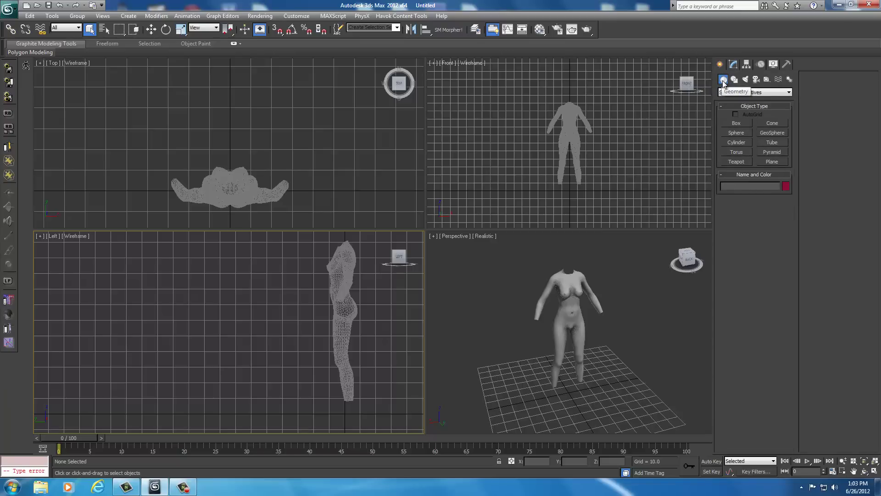
click(736, 143)
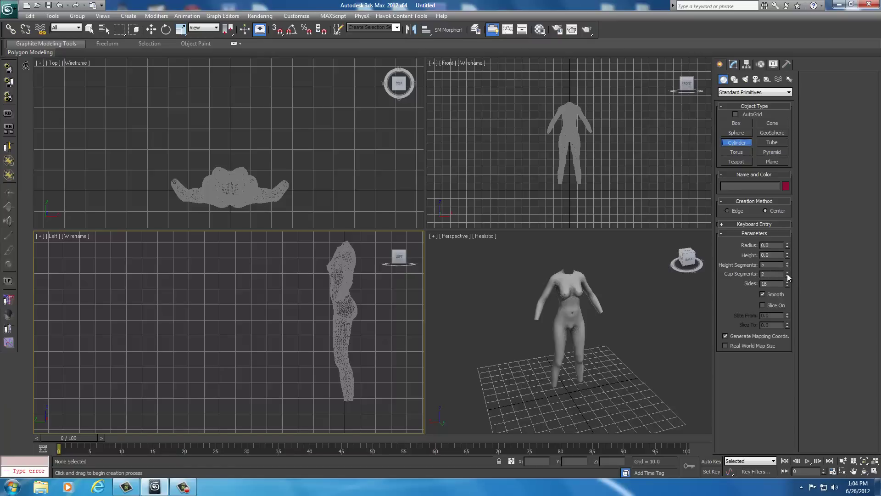
click(768, 274)
click(242, 109)
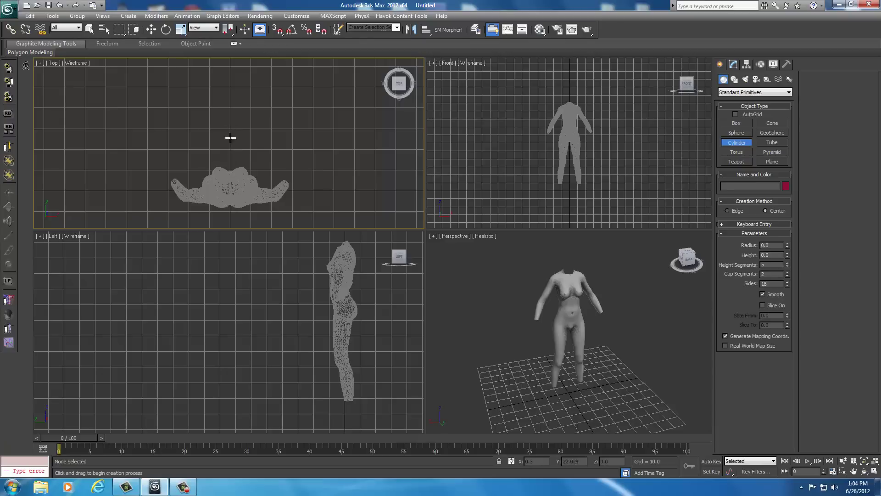
click(230, 107)
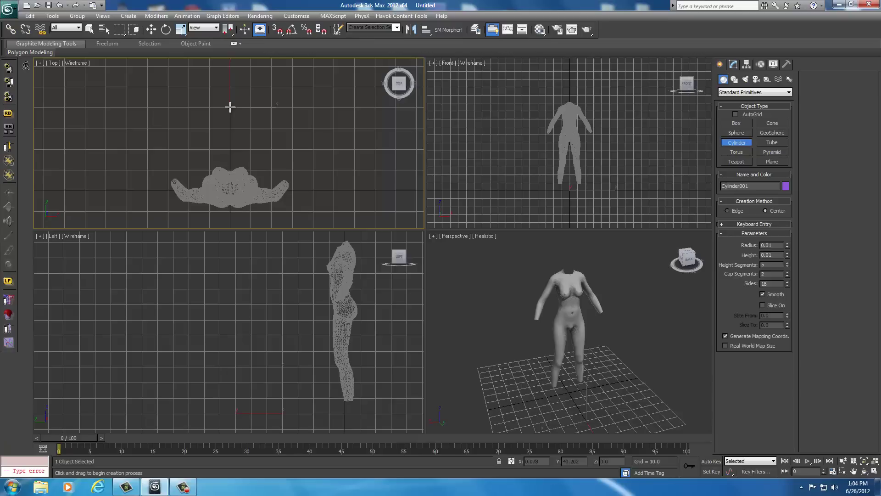
drag(230, 107, 248, 129)
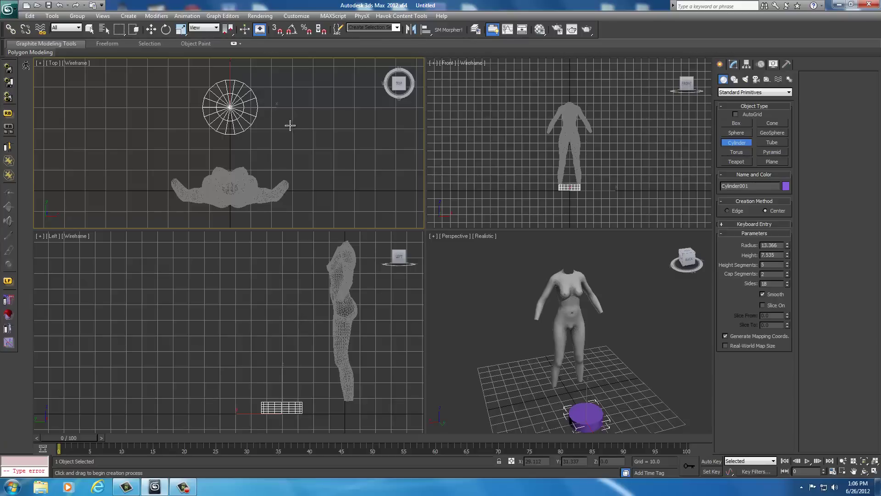
scroll(295, 122, up, 3)
middle_drag(295, 122, 296, 169)
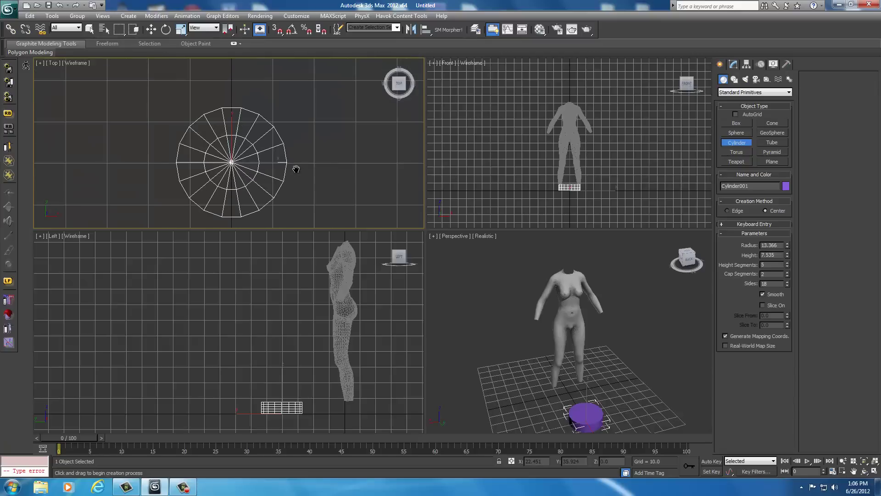
scroll(315, 173, up, 3)
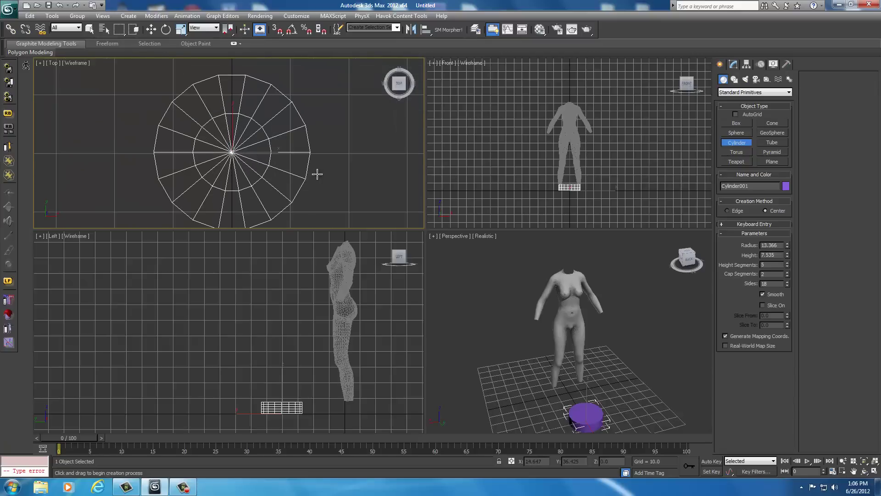
scroll(317, 173, down, 2)
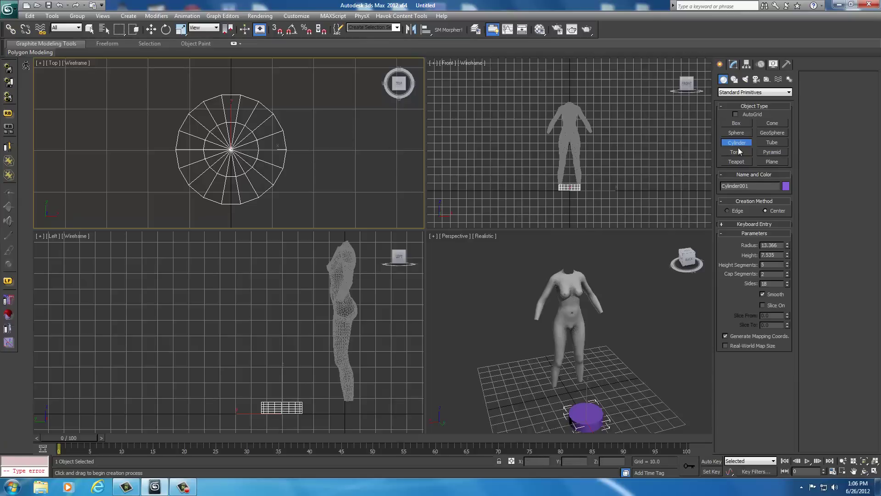
right_click(306, 145)
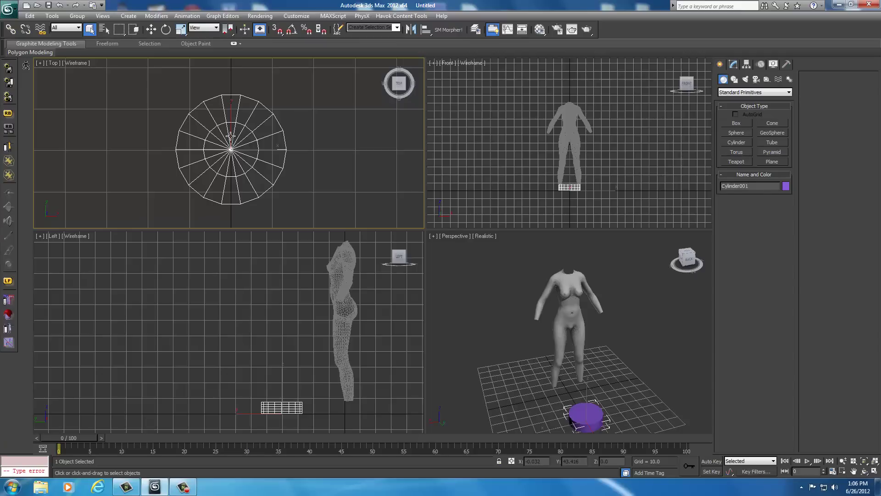
Step: Convert the cylinder to an Editable Poly and enter polygon sub-object editing
click(734, 65)
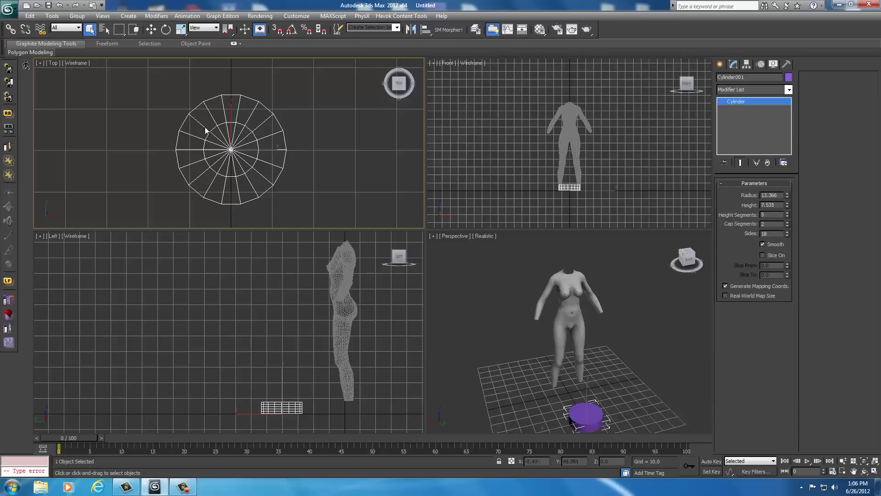
right_click(229, 143)
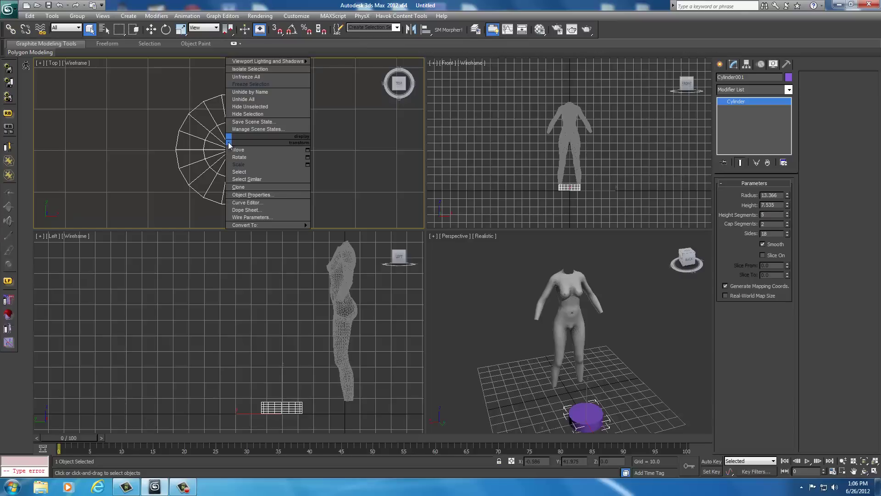
mouse_move(240, 225)
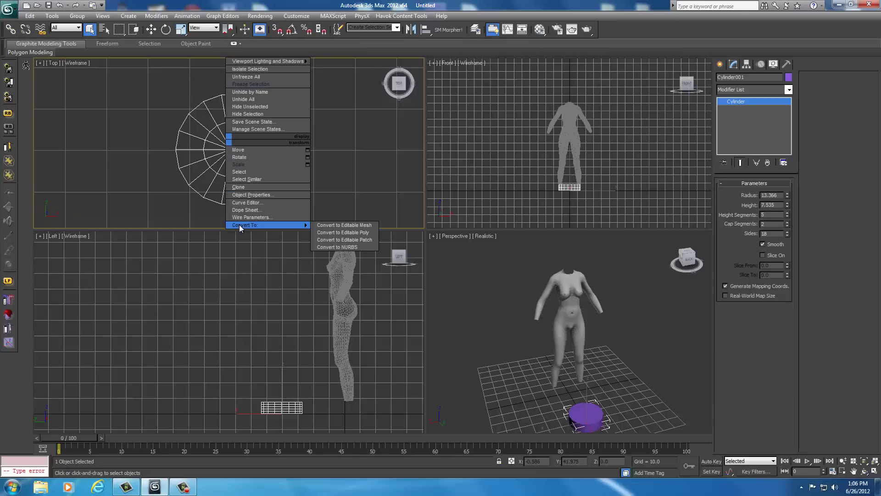
click(364, 233)
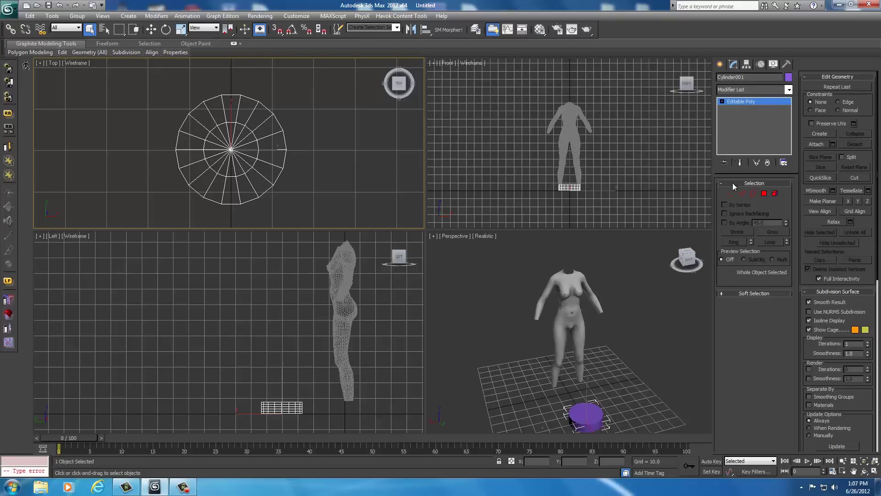
click(765, 193)
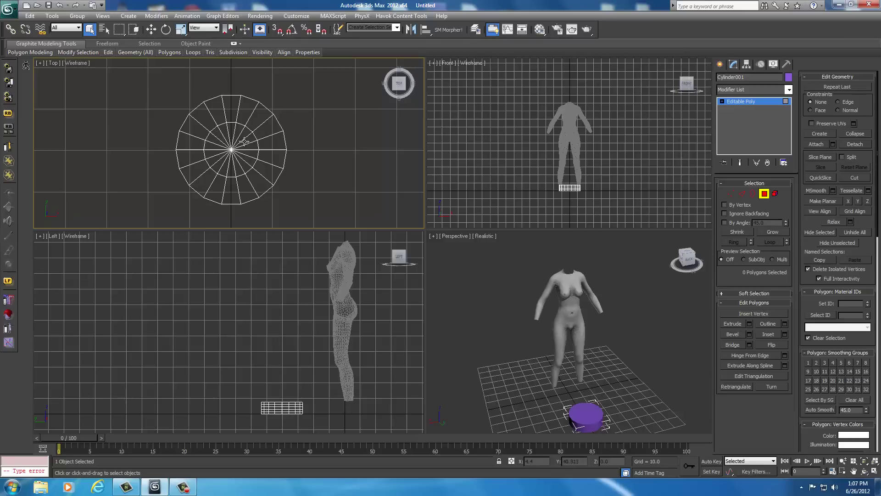
click(217, 133)
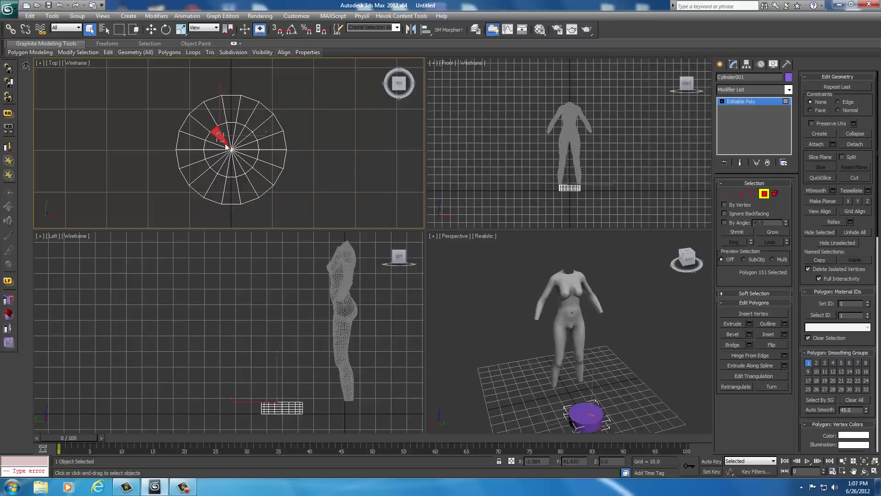
drag(230, 152, 245, 168)
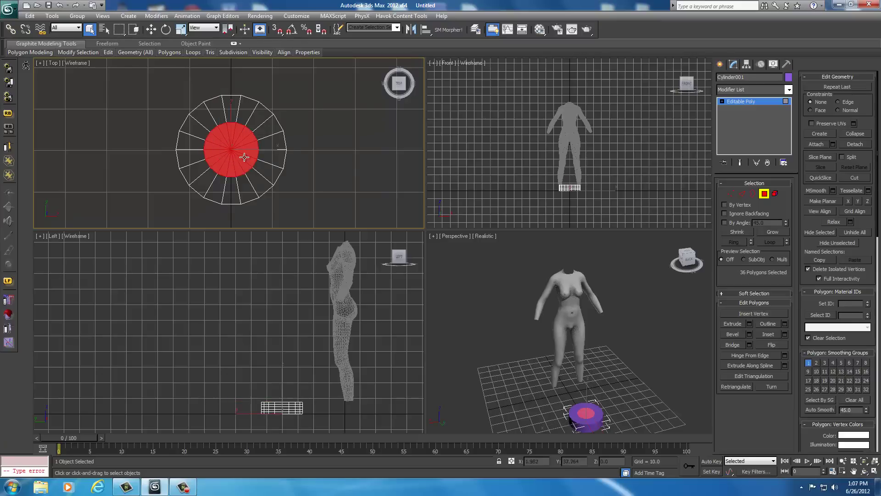
click(243, 134)
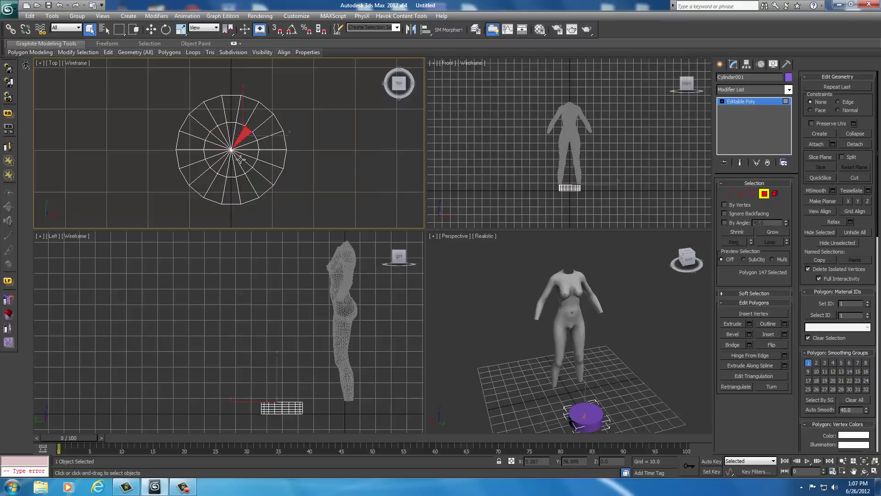
ctrl+click(236, 134)
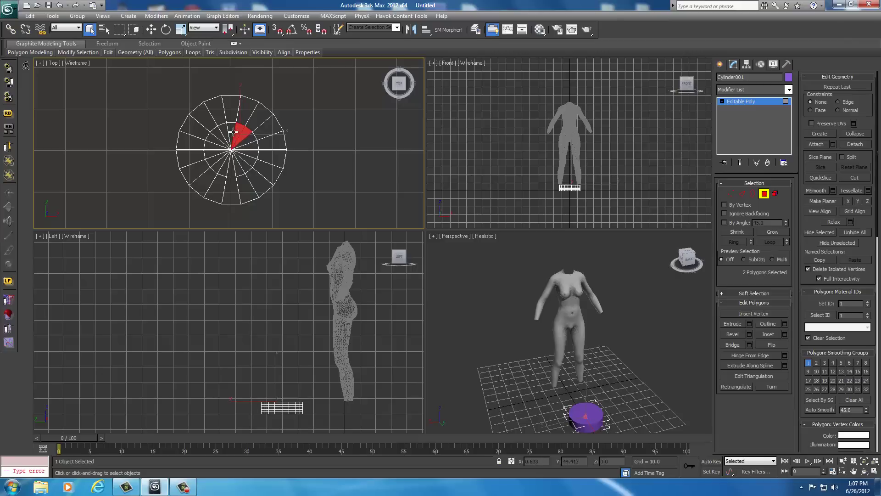
ctrl+click(229, 132)
ctrl+click(222, 135)
ctrl+click(219, 144)
ctrl+click(210, 153)
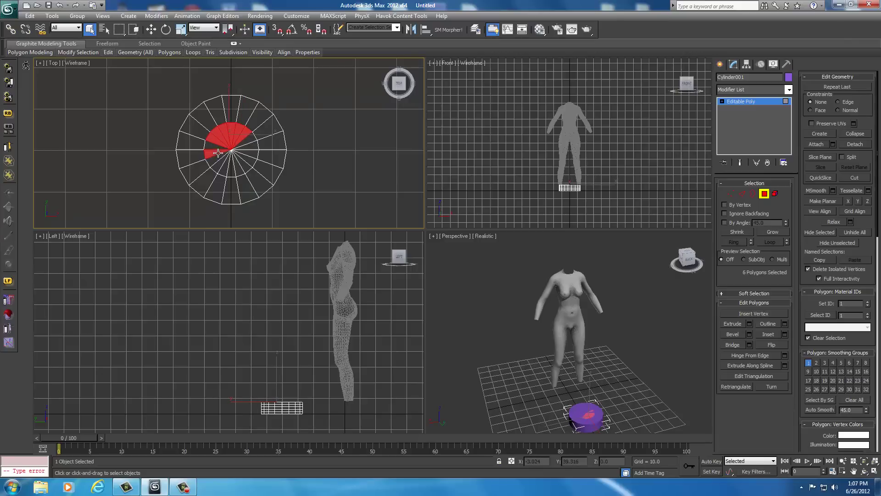
ctrl+click(223, 166)
ctrl+click(216, 146)
click(350, 141)
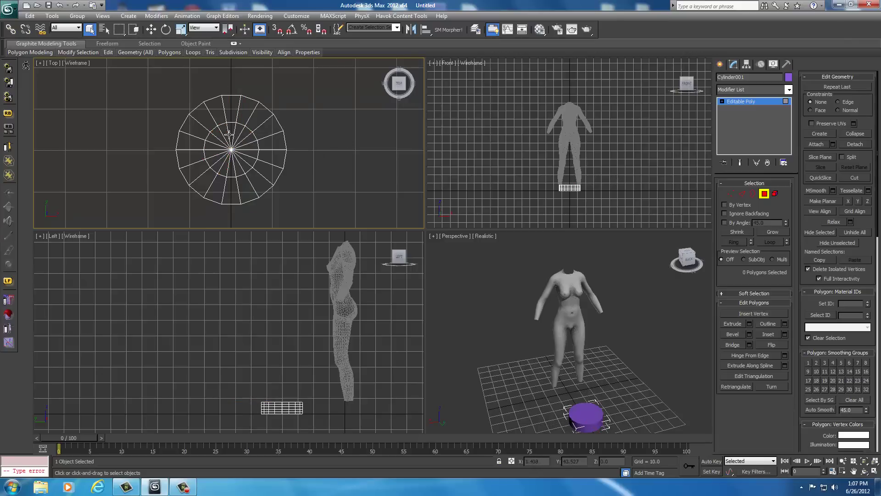
Step: Select the inner circle of polygons on both cylinder caps and delete them to open a hole through the middle
click(214, 132)
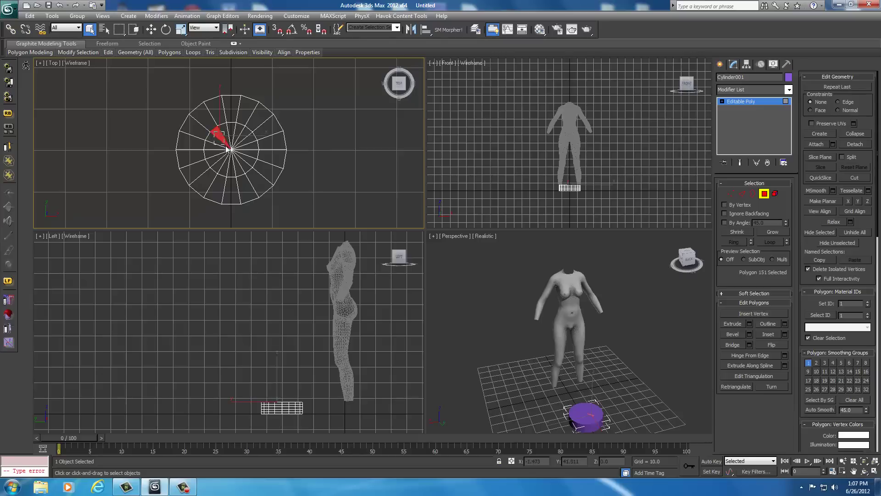
shift+click(244, 168)
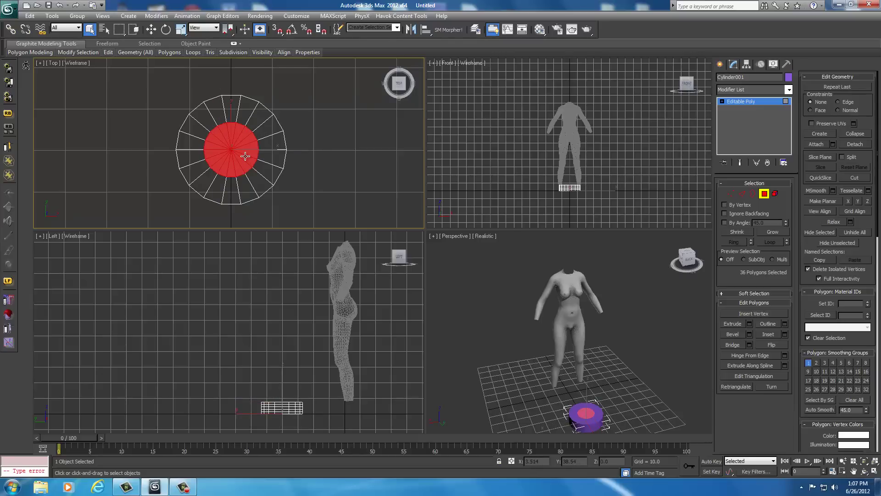
right_click(601, 267)
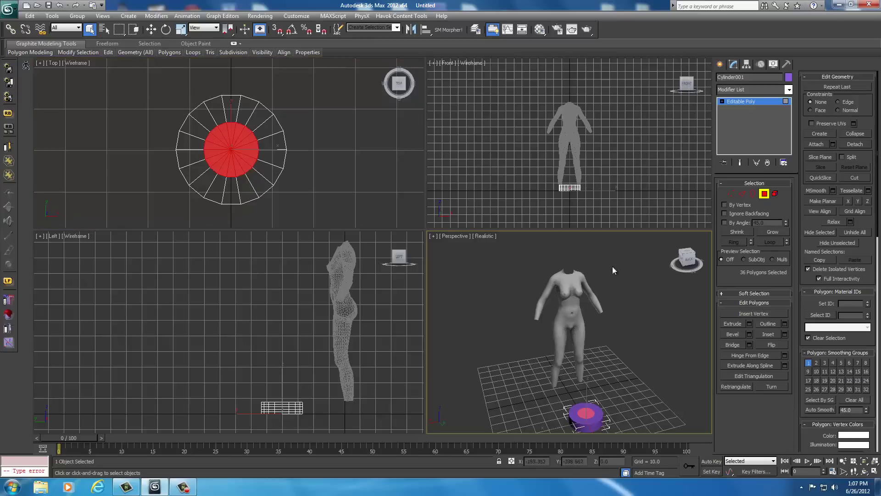
drag(690, 260, 625, 261)
middle_drag(624, 261, 625, 231)
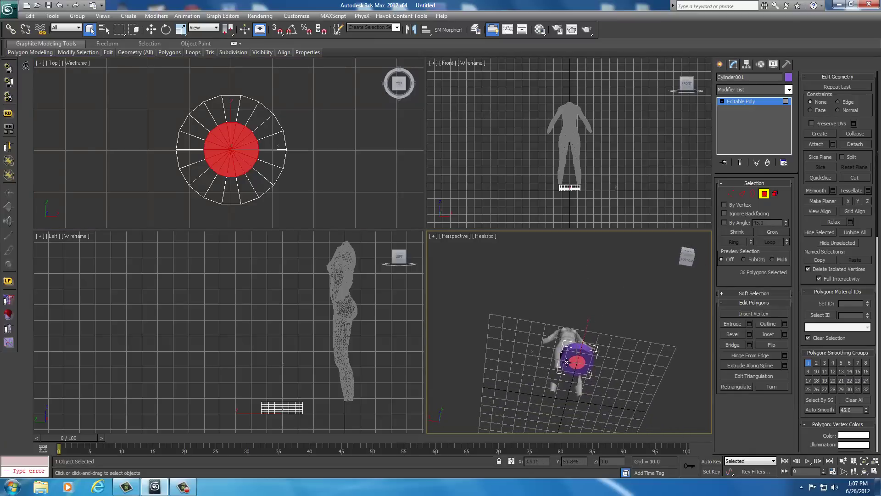
click(690, 257)
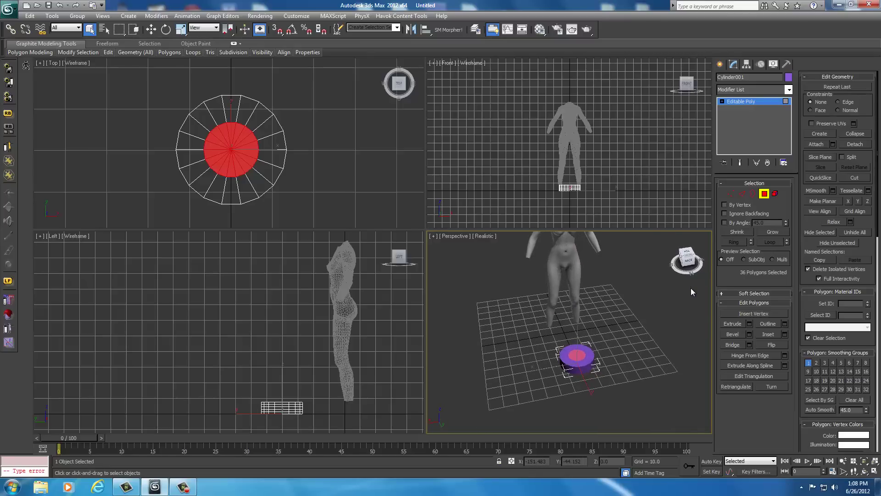
mouse_move(691, 289)
alt+middle_down()
mouse_move(691, 253)
mouse_move(696, 296)
alt+middle_up()
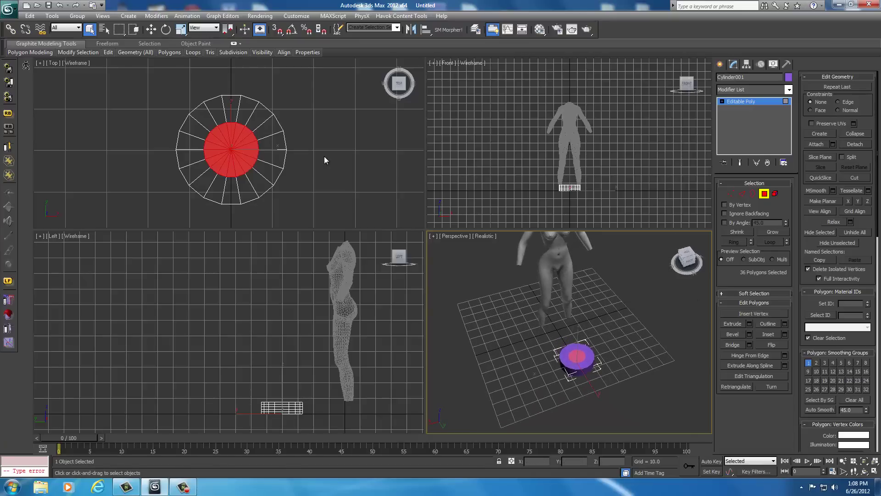
key(Delete)
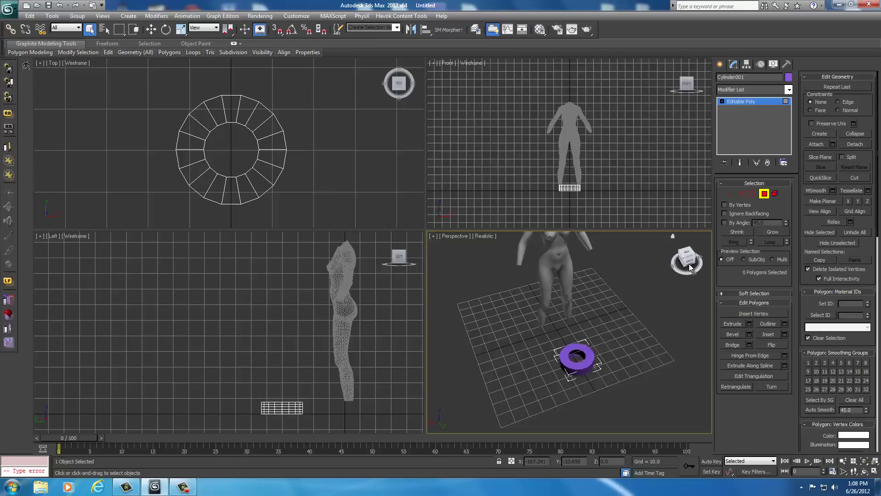
Step: Switch to vertex editing and select all vertices around the inner hole edges on both ends of the cylinder
key(z)
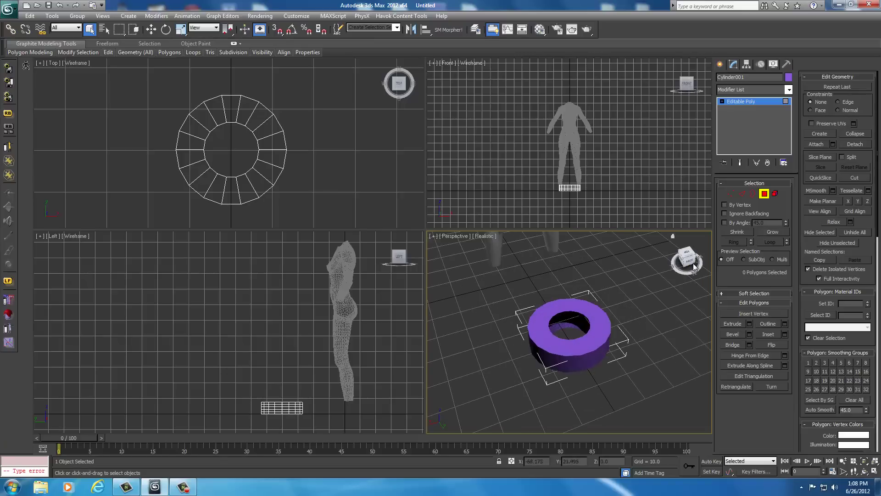
mouse_move(692, 258)
mouse_down()
mouse_move(703, 340)
mouse_move(684, 419)
mouse_move(689, 262)
mouse_up()
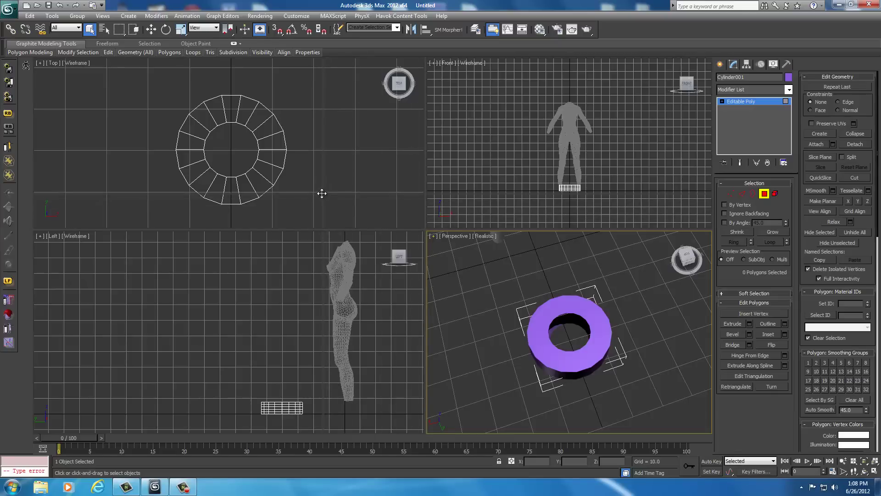
drag(322, 194, 309, 190)
middle_drag(353, 285, 397, 260)
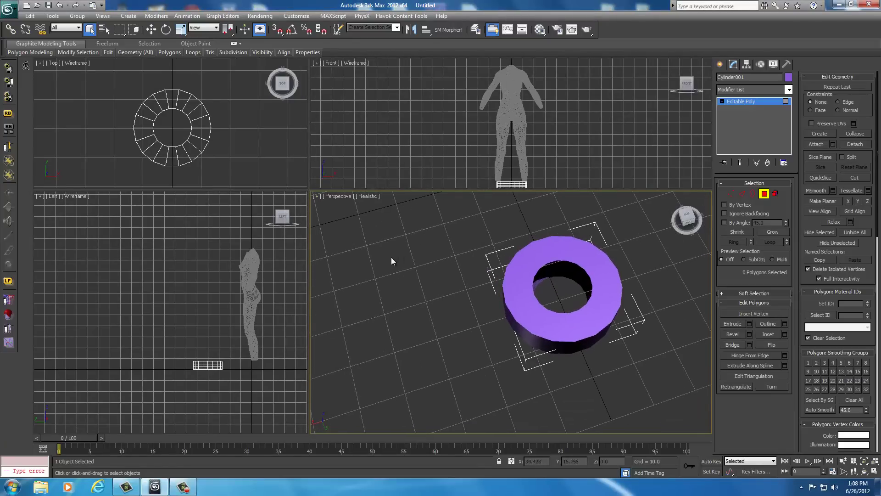
drag(307, 190, 454, 258)
click(325, 183)
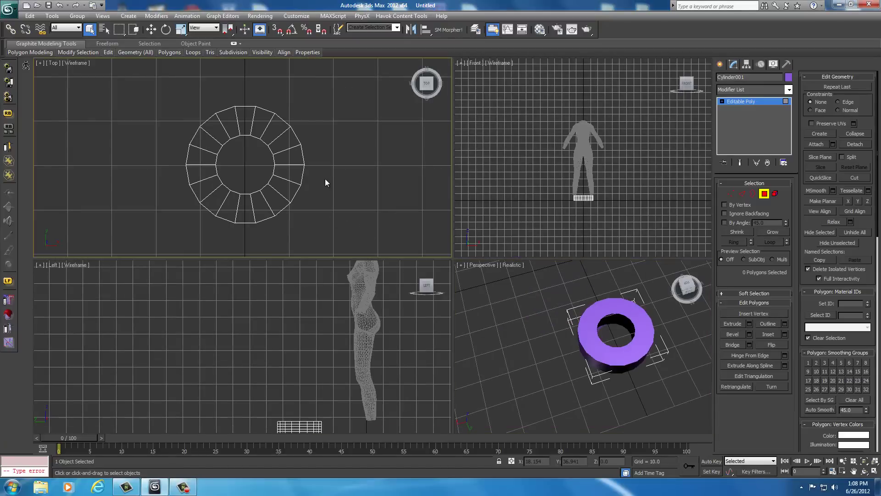
click(730, 193)
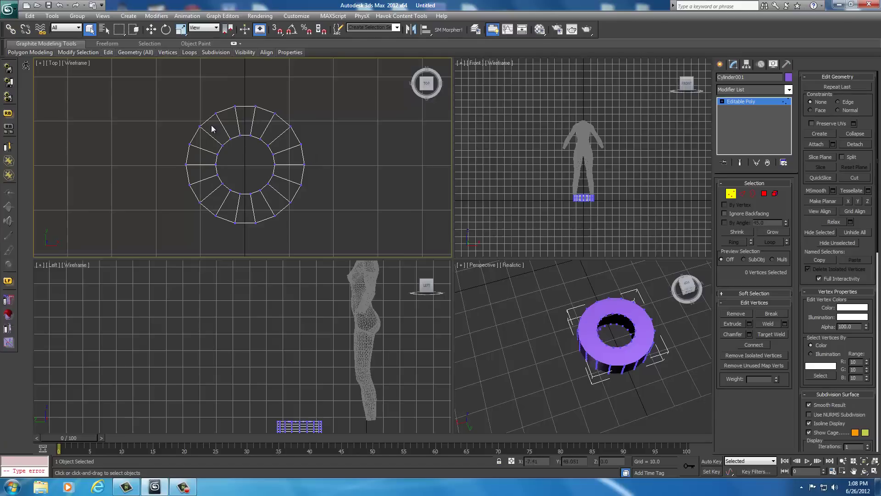
drag(210, 125, 278, 204)
drag(280, 205, 281, 203)
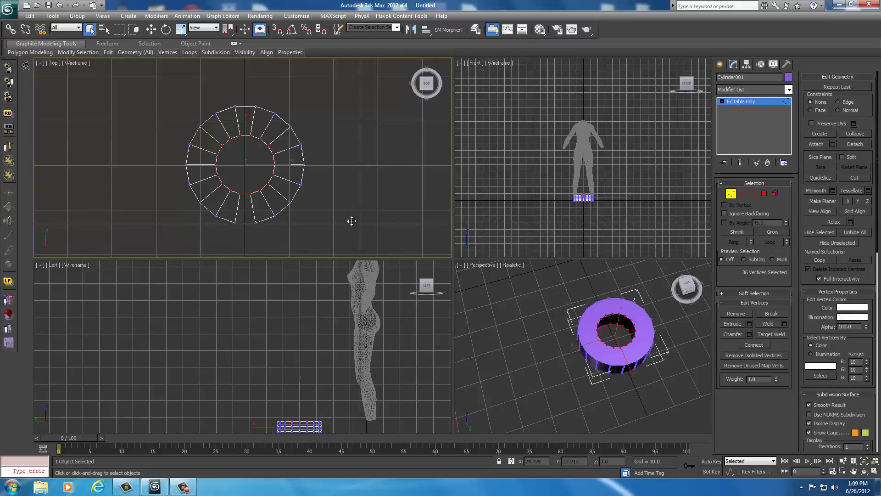
drag(322, 201, 321, 200)
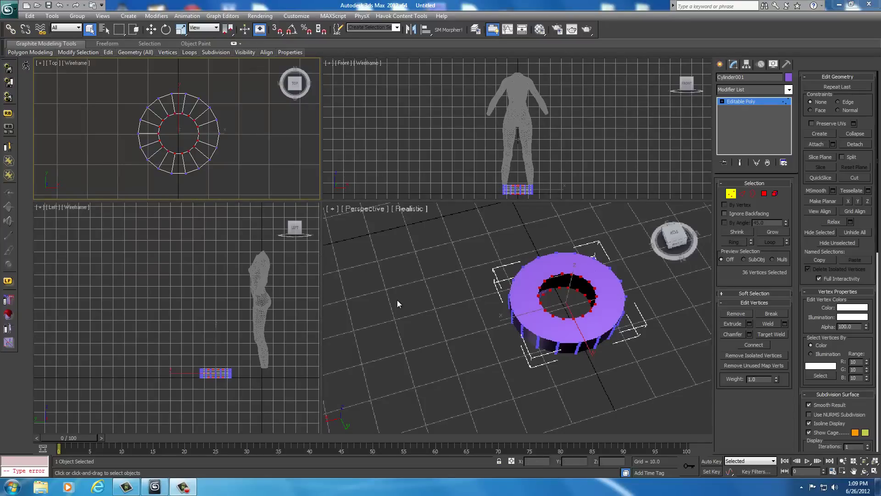
mouse_move(398, 299)
alt+middle_down()
mouse_move(419, 302)
mouse_move(401, 291)
alt+middle_up()
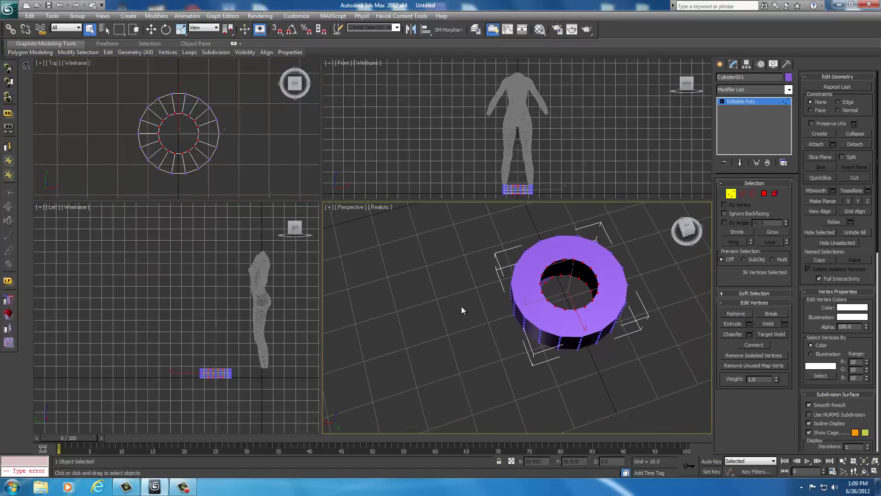
Step: Scale the selected inner-hole vertices outward in the XY plane to about 179%, leaving a thin ring wall, and clear the vertex selection
alt+middle_drag(462, 310, 406, 323)
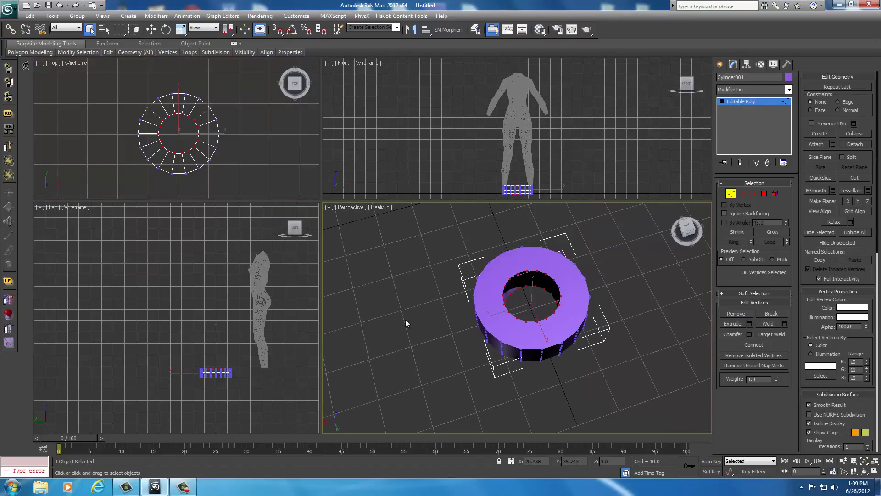
right_click(531, 296)
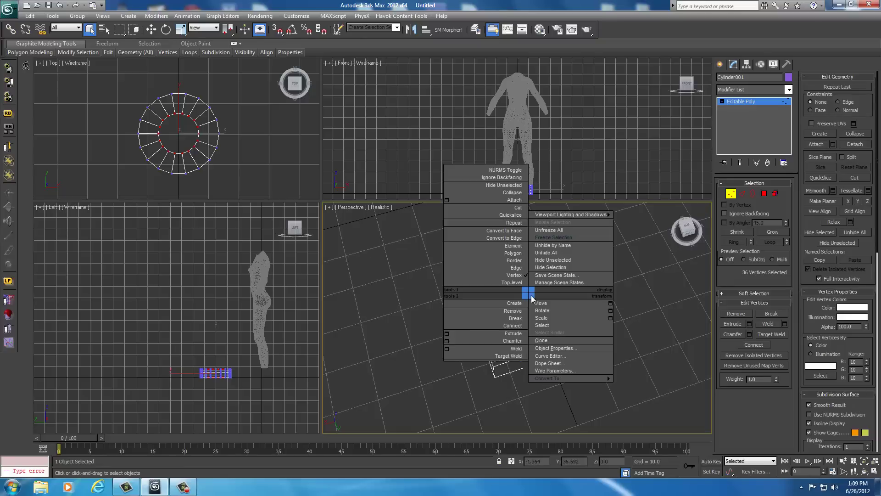
click(540, 318)
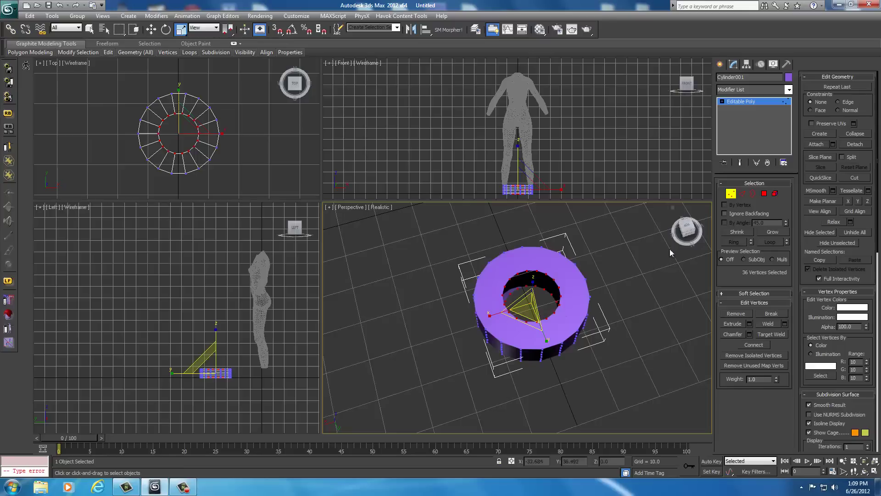
drag(691, 232, 701, 222)
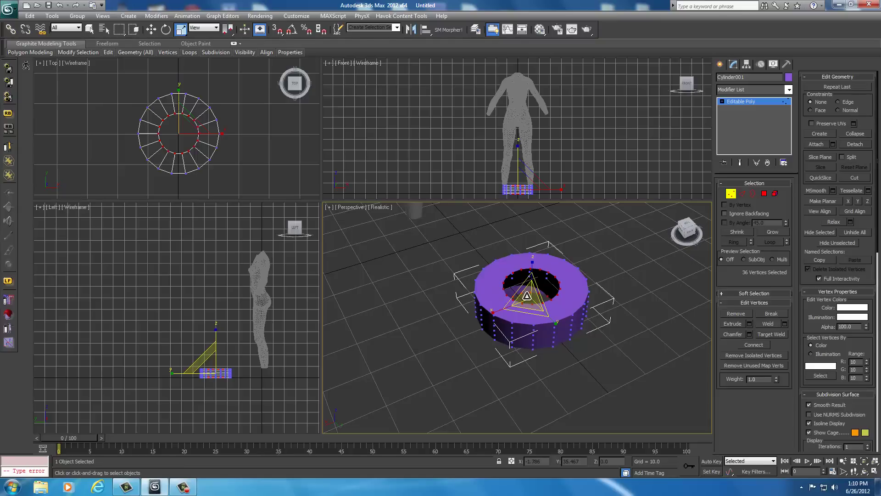
drag(527, 296, 525, 338)
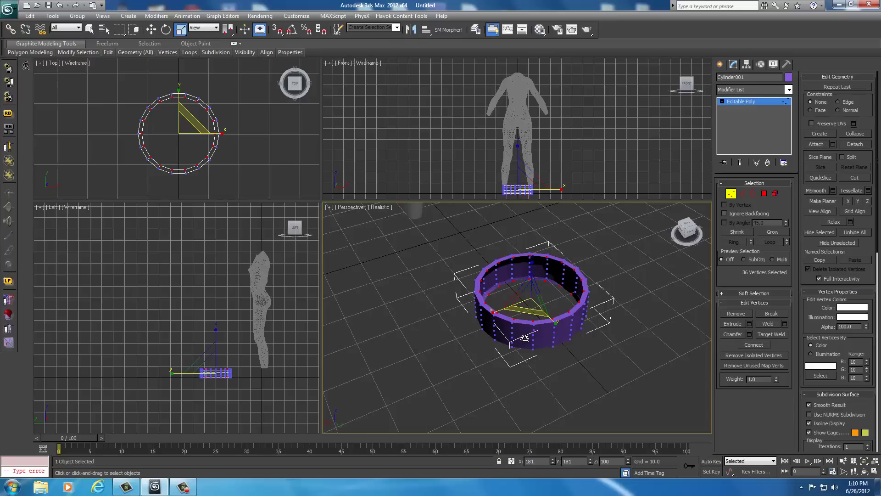
drag(525, 338, 525, 337)
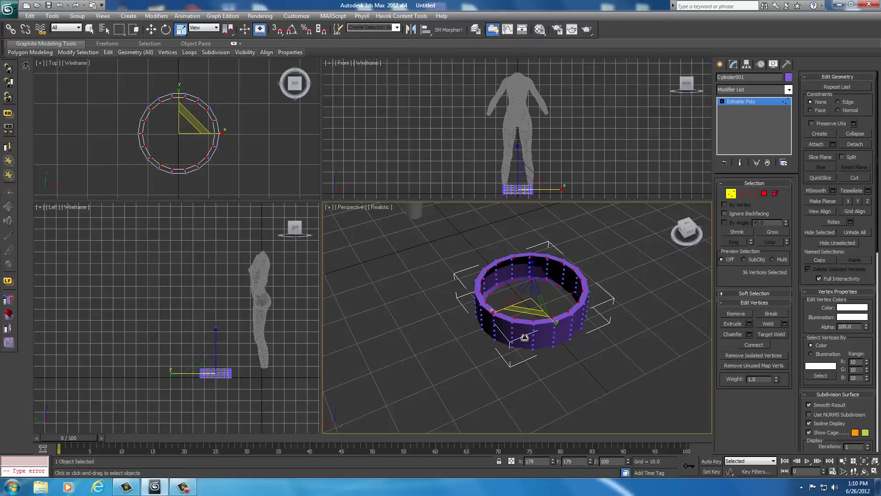
drag(525, 337, 525, 337)
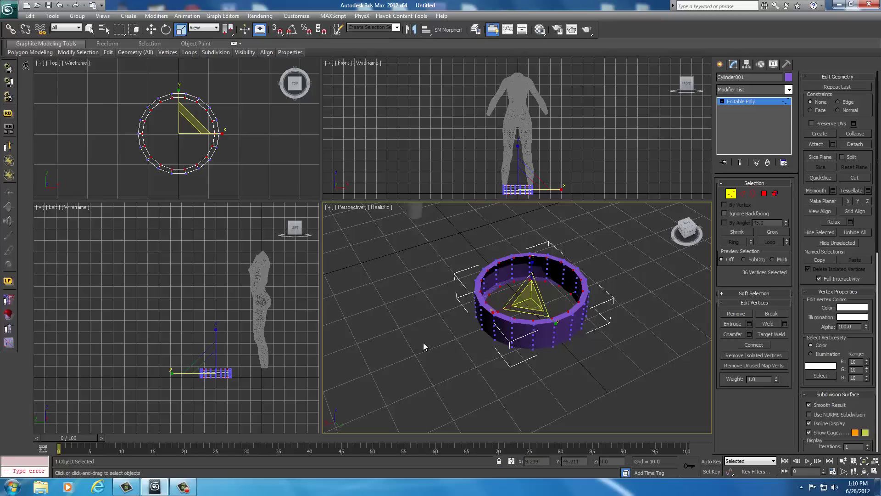
click(409, 334)
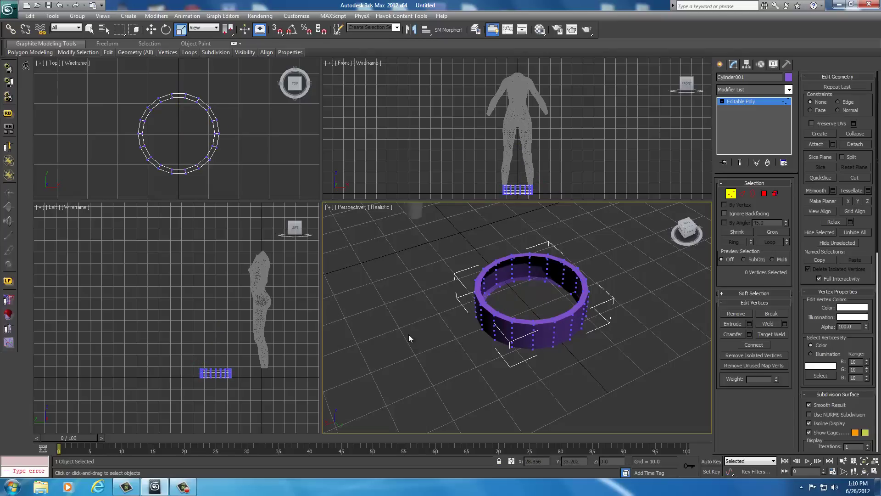